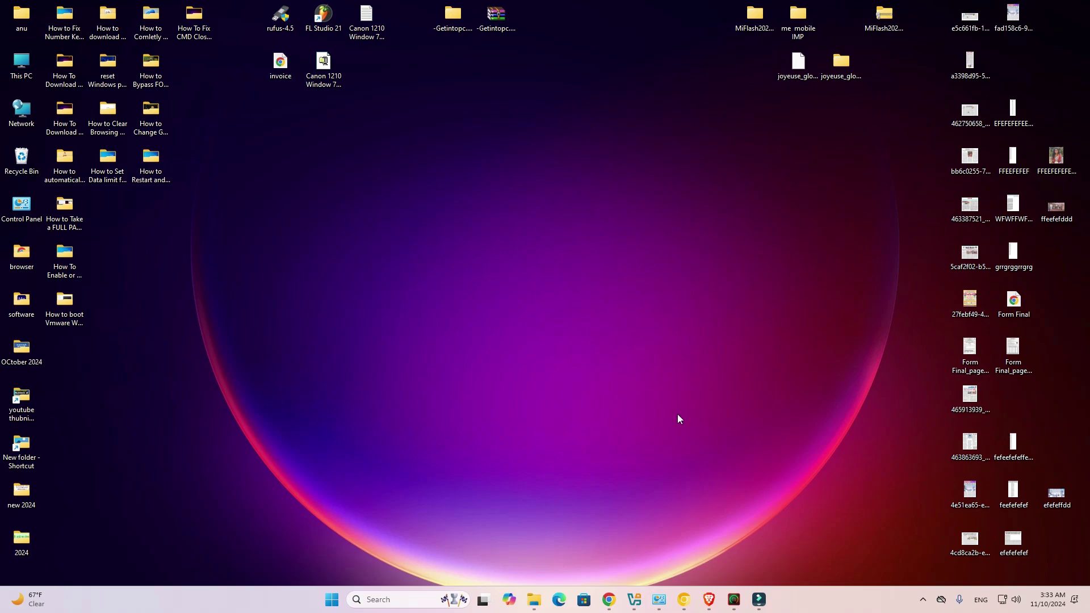
Rerun the Google search 'hp laserjet pro mfp m126nw driver' and open the first HP Support result in a new tab
{"action": "left_click", "coordinate": [609, 599]}
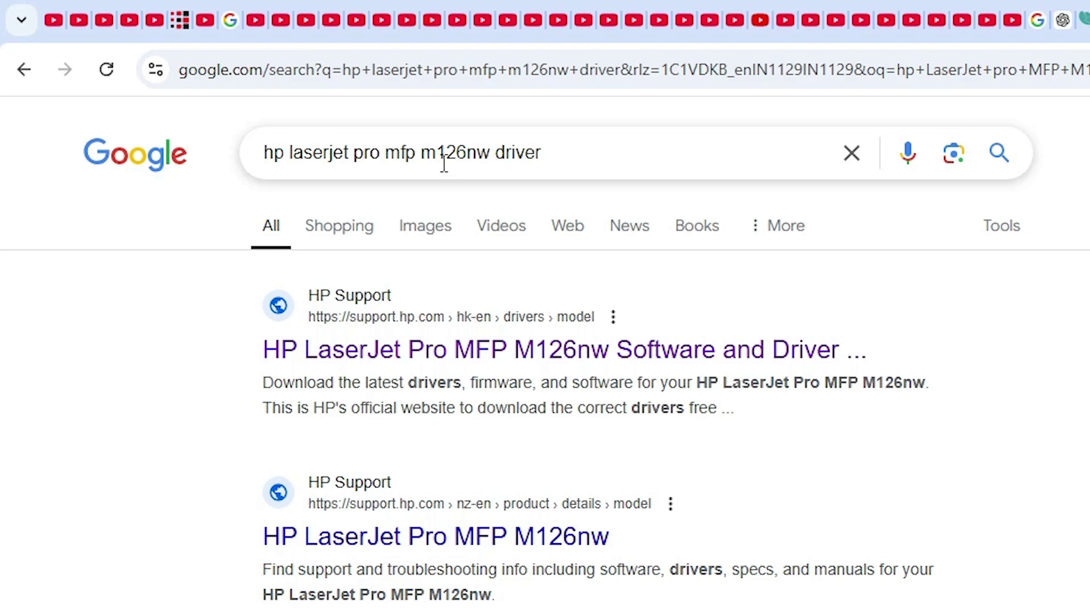
{"action": "left_click", "coordinate": [574, 167]}
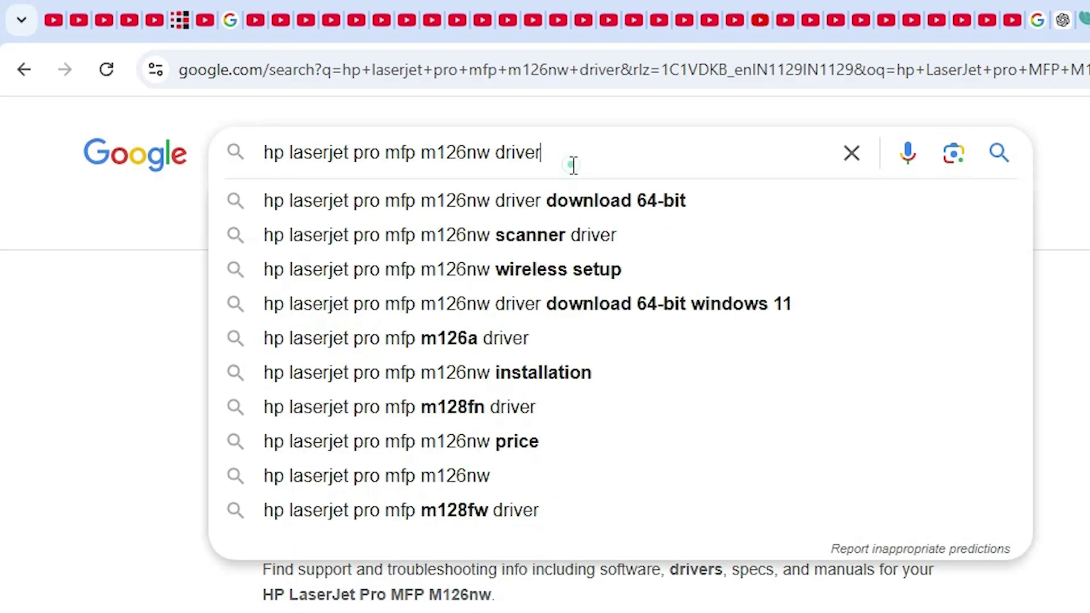
{"action": "key", "text": "Return"}
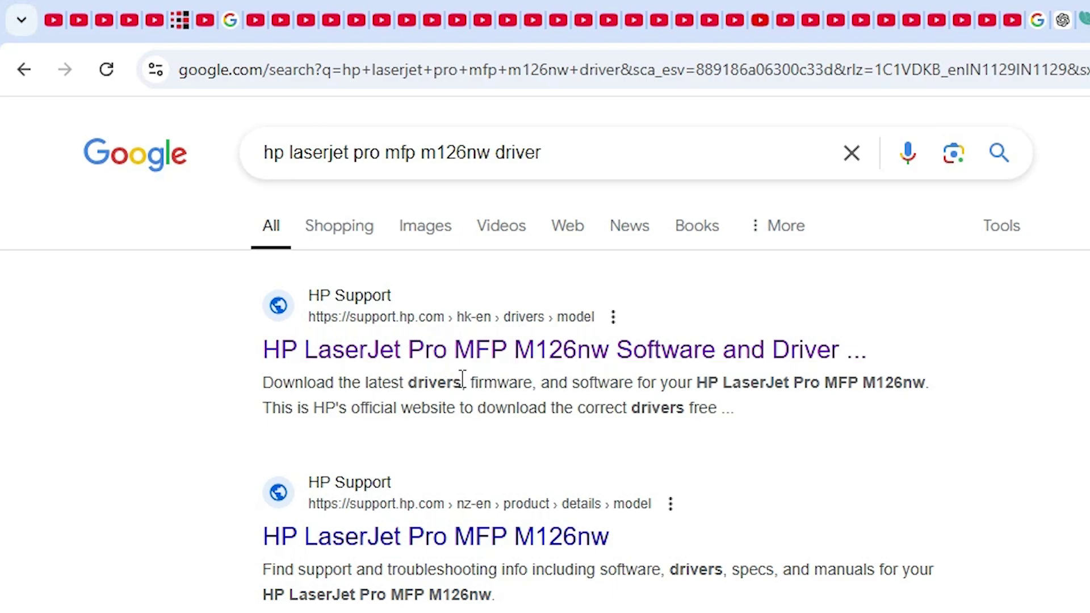
{"action": "right_click", "coordinate": [482, 368]}
{"action": "left_click", "coordinate": [528, 386]}
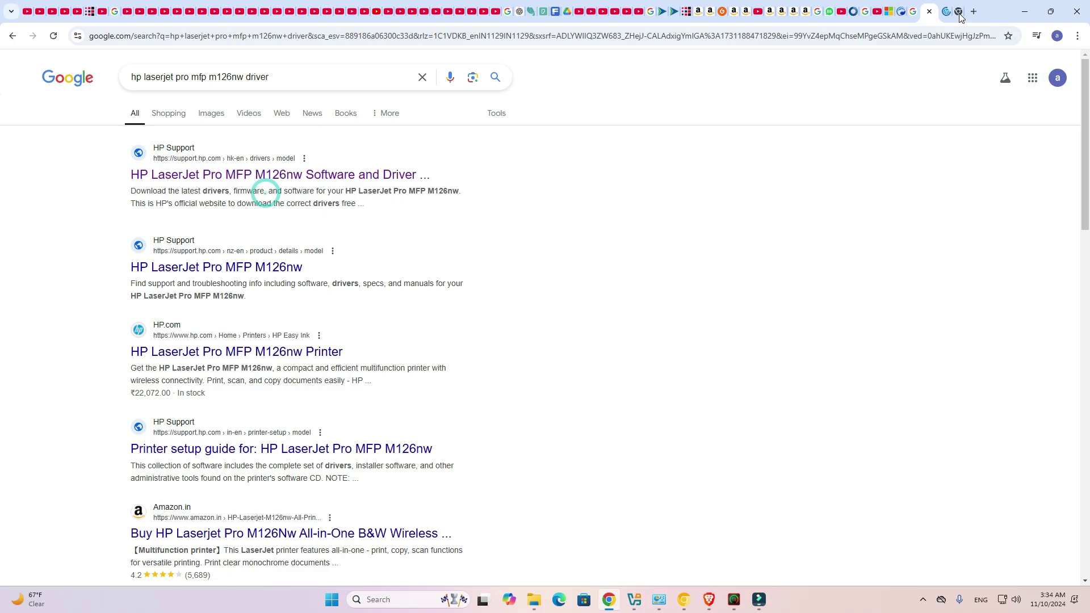
On the HP Support tab for the LaserJet Pro MFP M126nw, change the operating system to Windows 11
{"action": "left_click", "coordinate": [944, 11]}
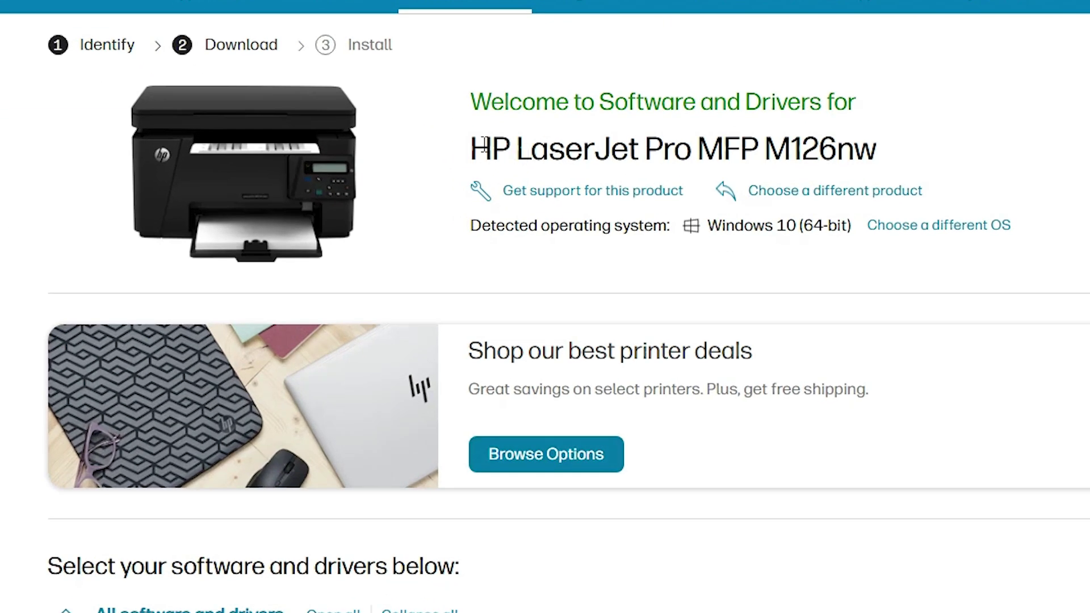
{"action": "left_click_drag", "start_coordinate": [482, 145], "coordinate": [1017, 112]}
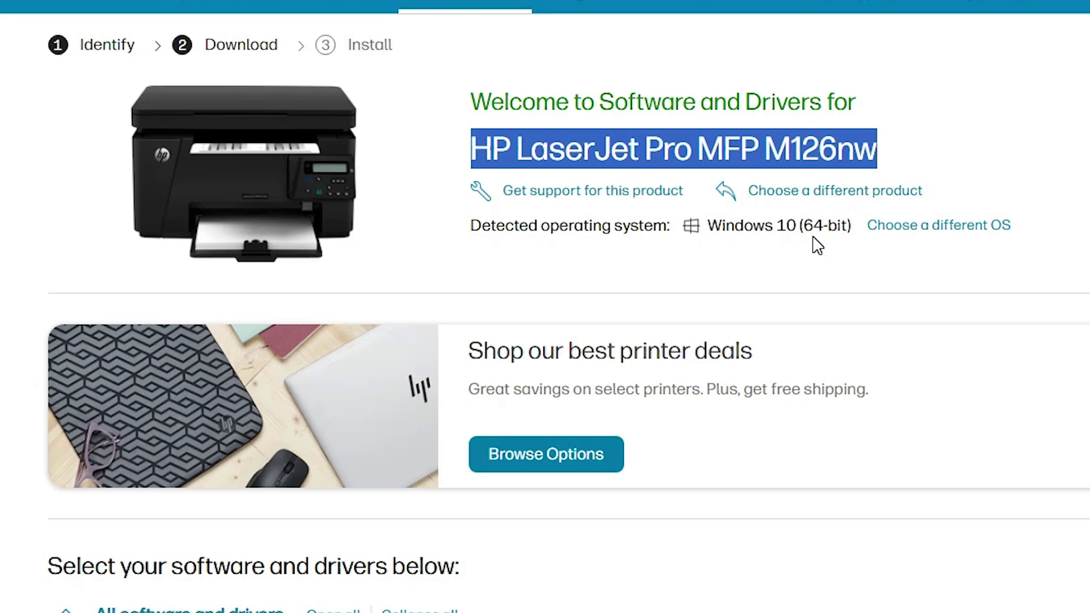
{"action": "left_click", "coordinate": [967, 234]}
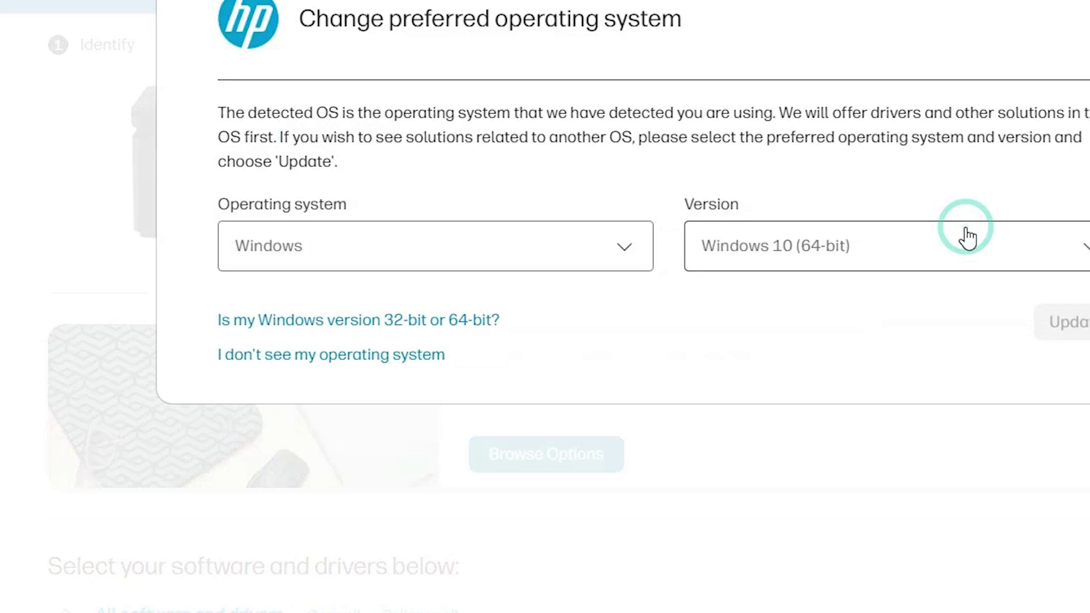
{"action": "left_click", "coordinate": [619, 154]}
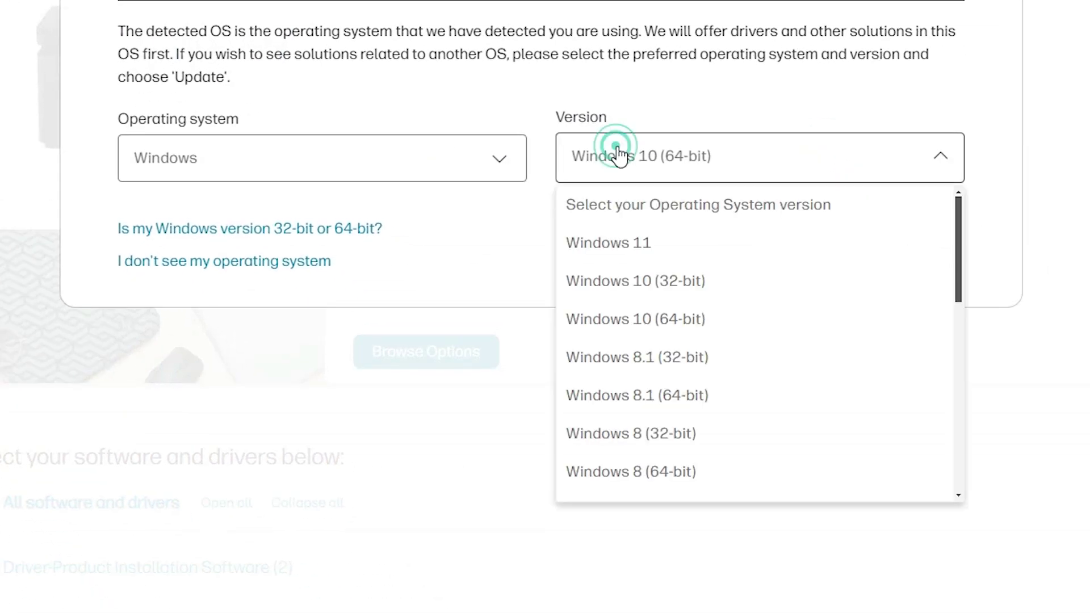
{"action": "left_click", "coordinate": [688, 250]}
{"action": "left_click", "coordinate": [931, 230]}
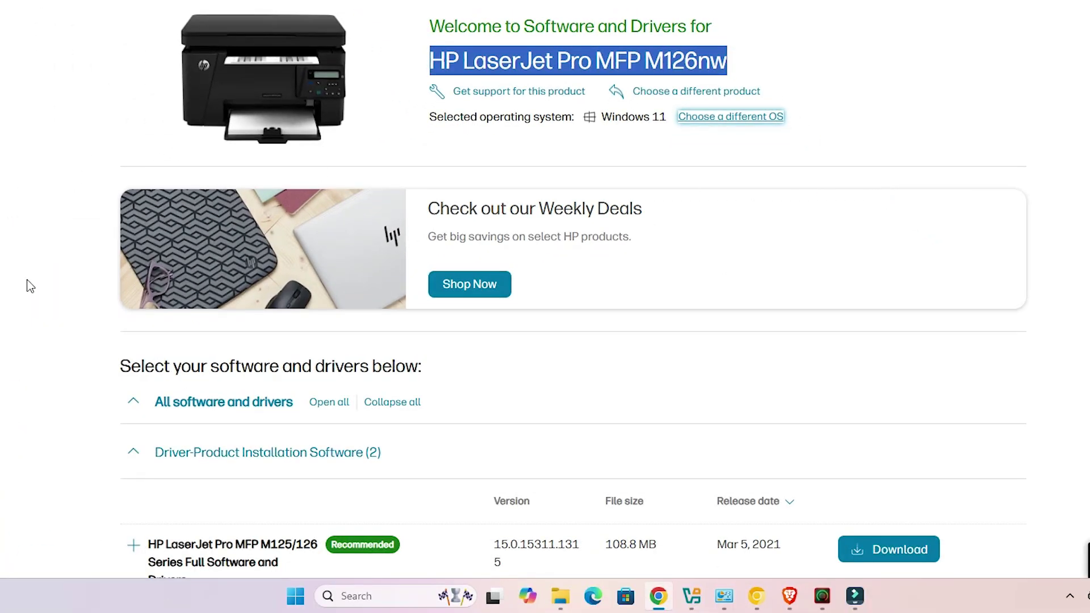
Review the driver sections, then download the M125/126 Series Full Software and Drivers package (108.8 MB)
{"action": "scroll", "coordinate": [30, 285], "scroll_direction": "down", "scroll_amount": 4}
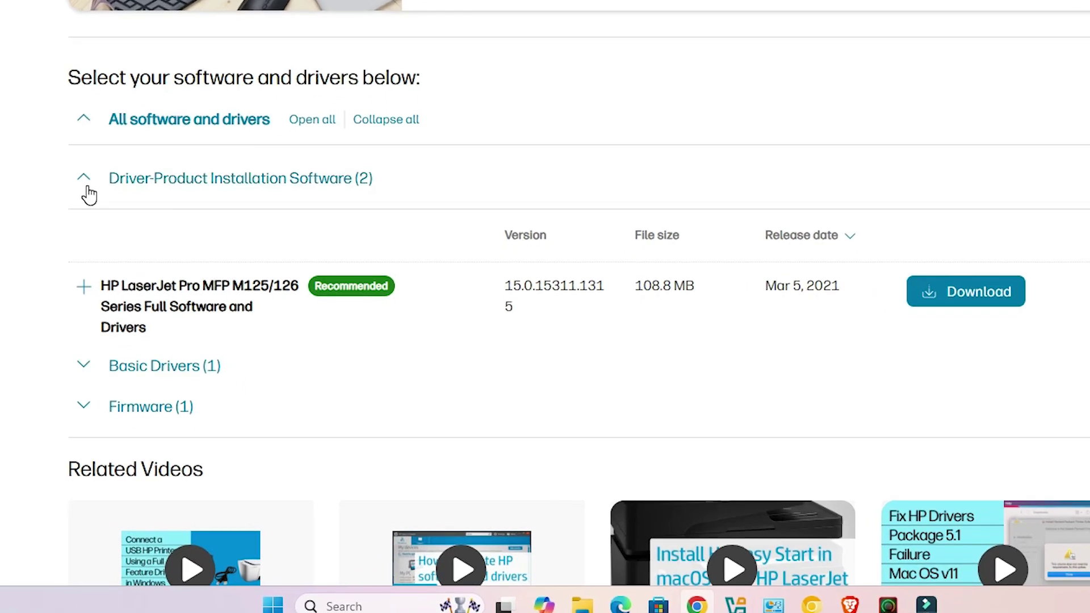
{"action": "left_click", "coordinate": [85, 179]}
{"action": "left_click", "coordinate": [85, 179]}
{"action": "left_click", "coordinate": [86, 178]}
{"action": "scroll", "coordinate": [92, 199], "scroll_direction": "down", "scroll_amount": 3}
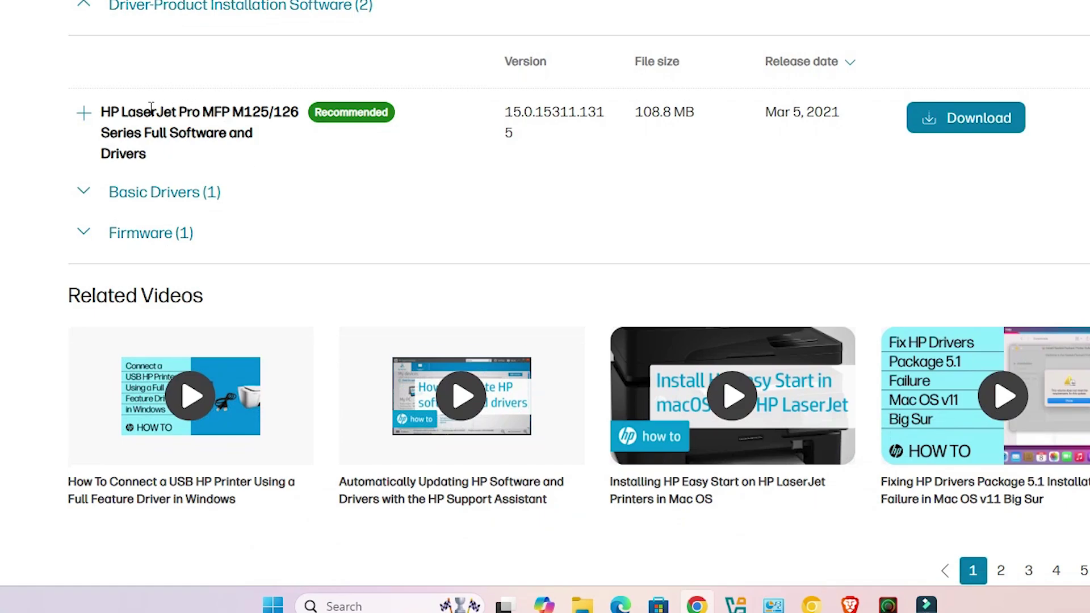
{"action": "left_click_drag", "start_coordinate": [113, 116], "coordinate": [216, 154]}
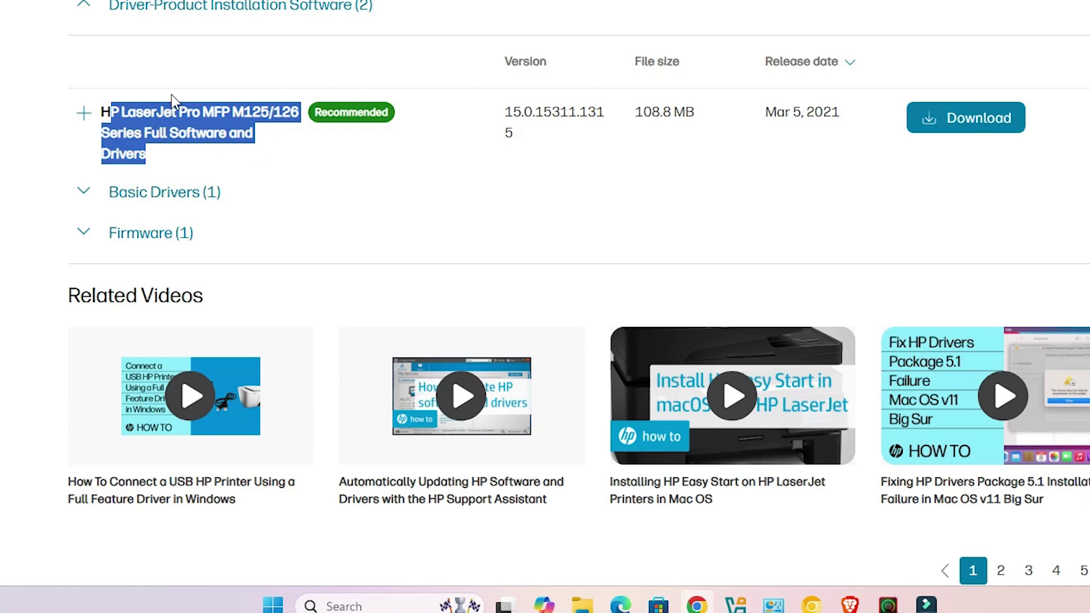
{"action": "left_click", "coordinate": [83, 195]}
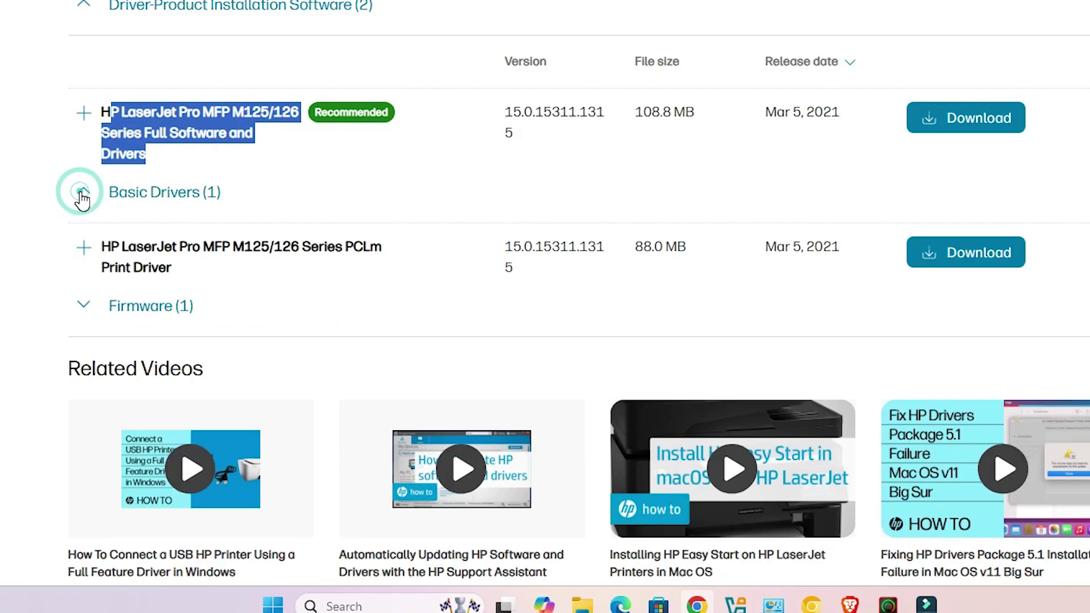
{"action": "left_click", "coordinate": [83, 195]}
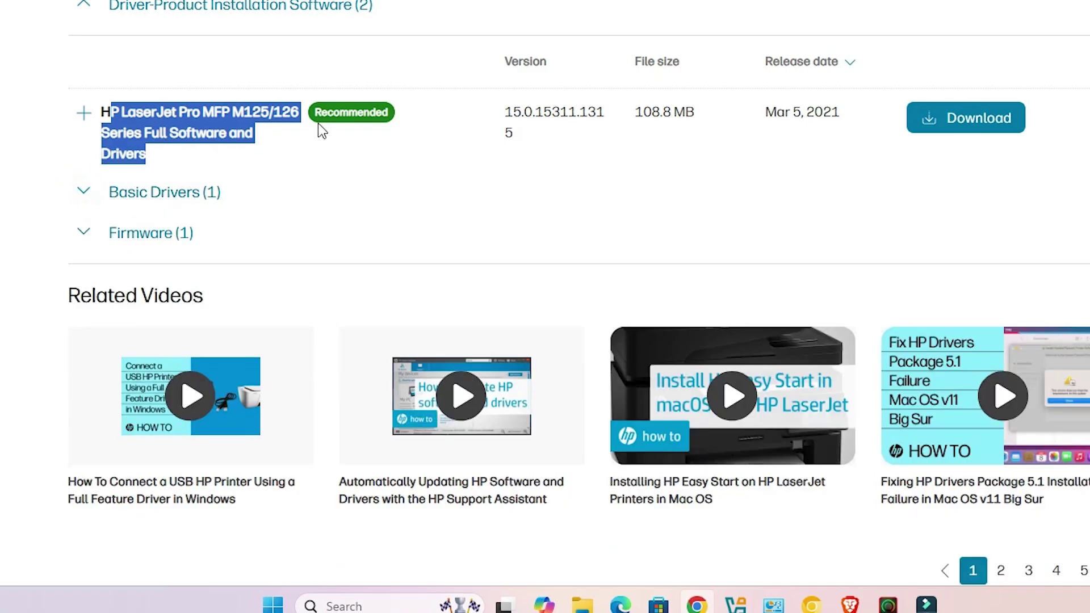
{"action": "left_click", "coordinate": [992, 137]}
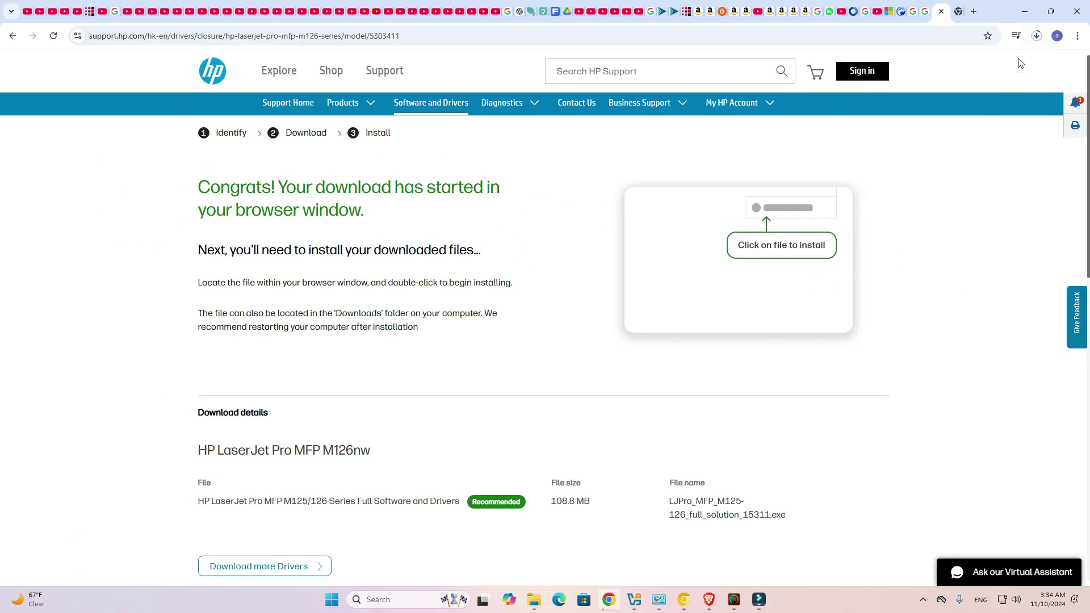
Open Chrome's download history showing the finished 109 MB LJPro_MFP_M125-126_full_solution_15311.exe
{"action": "left_click", "coordinate": [1036, 37]}
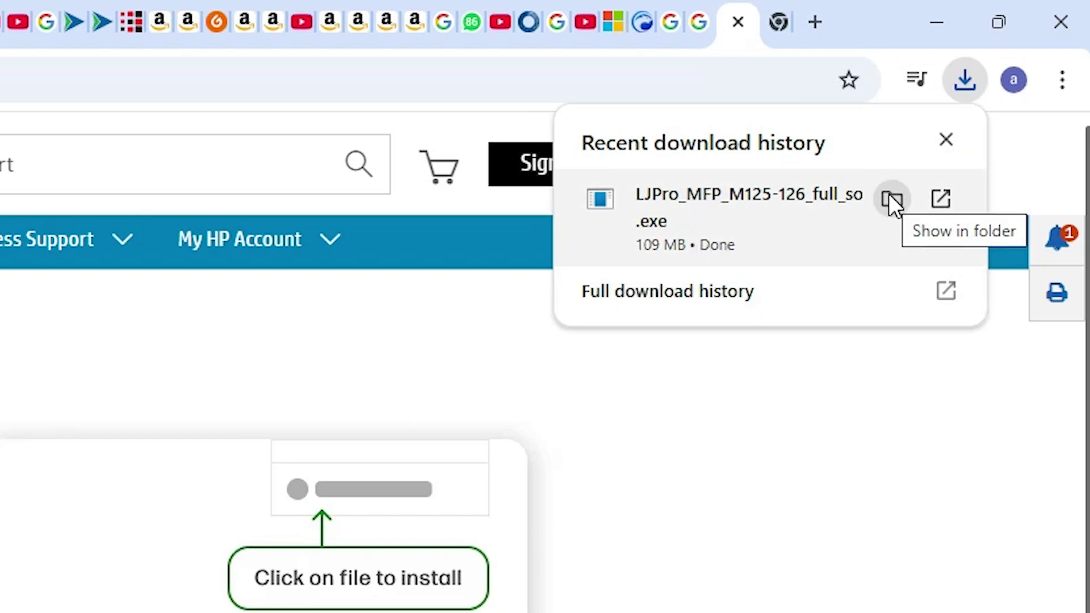
Move the downloaded LJPro installer from its folder onto the desktop below How to boot
{"action": "left_click", "coordinate": [889, 196]}
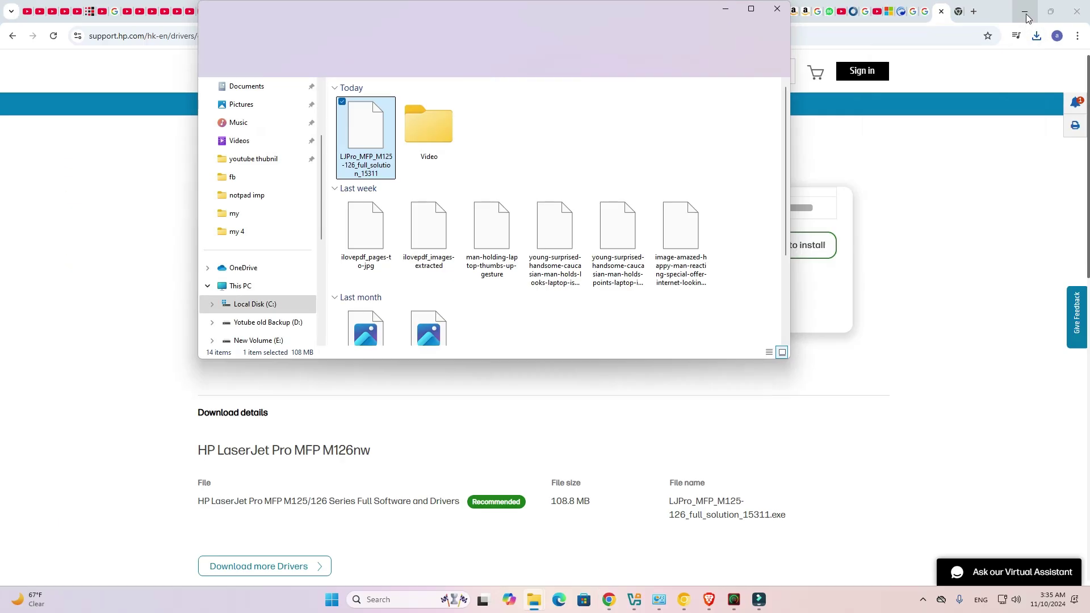
{"action": "left_click", "coordinate": [1025, 12]}
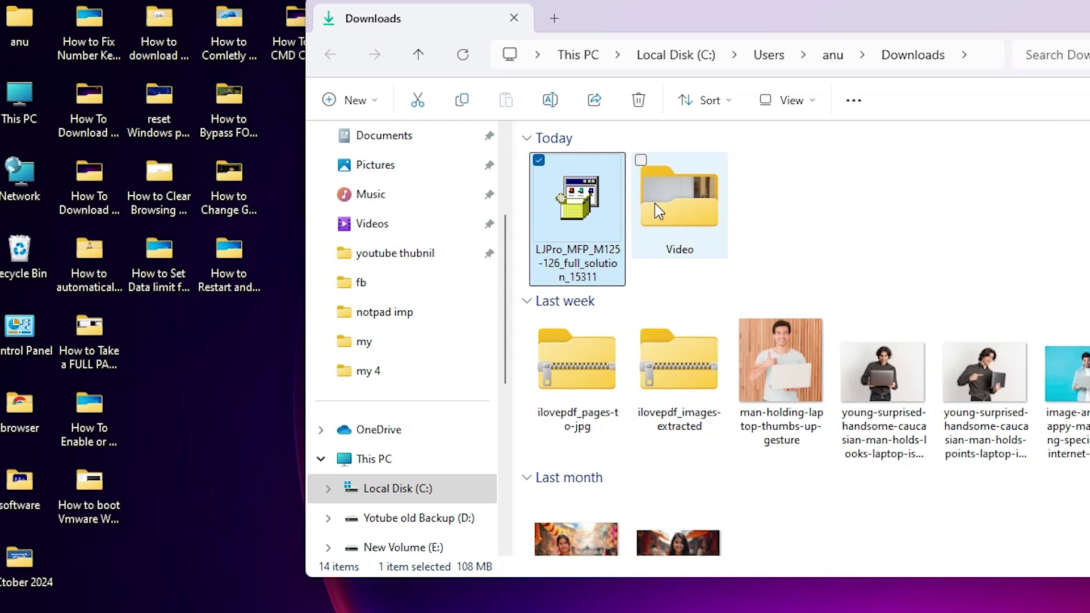
{"action": "left_click_drag", "start_coordinate": [603, 199], "coordinate": [218, 520]}
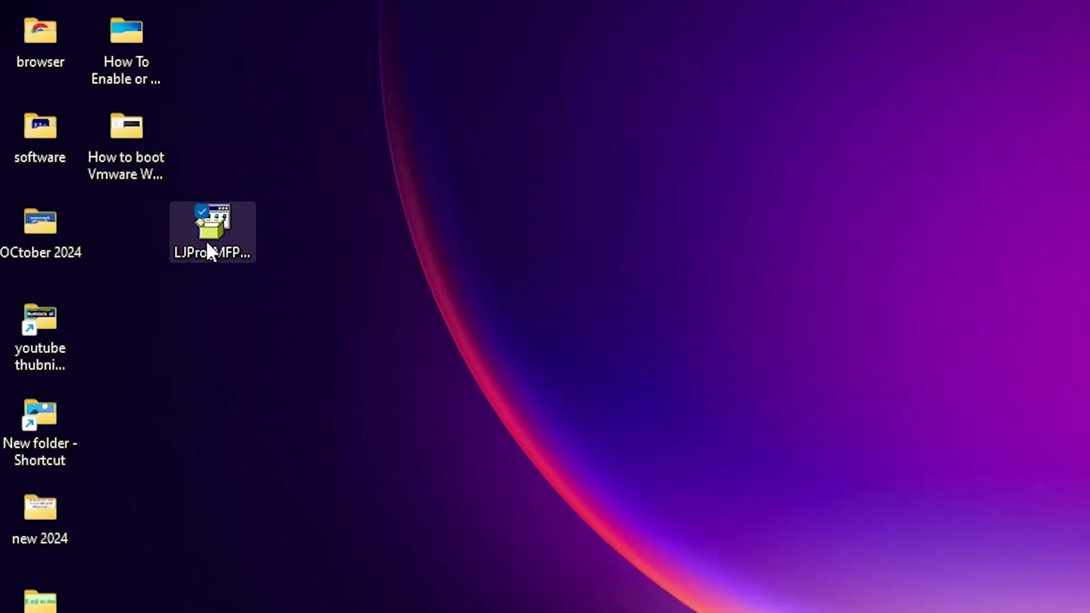
{"action": "left_click_drag", "start_coordinate": [207, 244], "coordinate": [130, 245]}
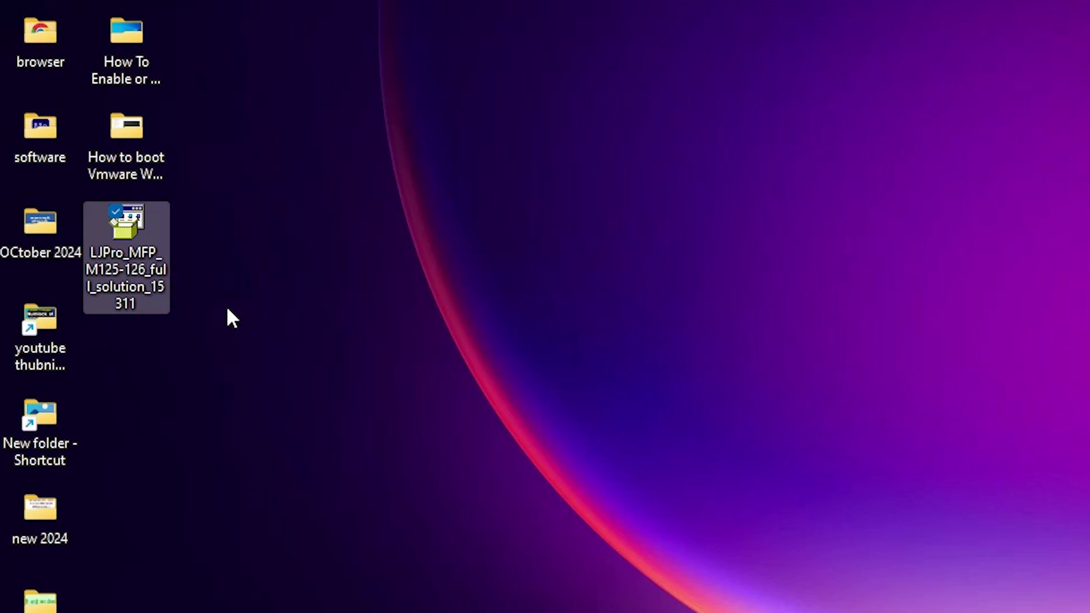
Extract the installer with WinRAR's default settings into a new LJPro_MFP folder beside it
{"action": "right_click", "coordinate": [135, 248]}
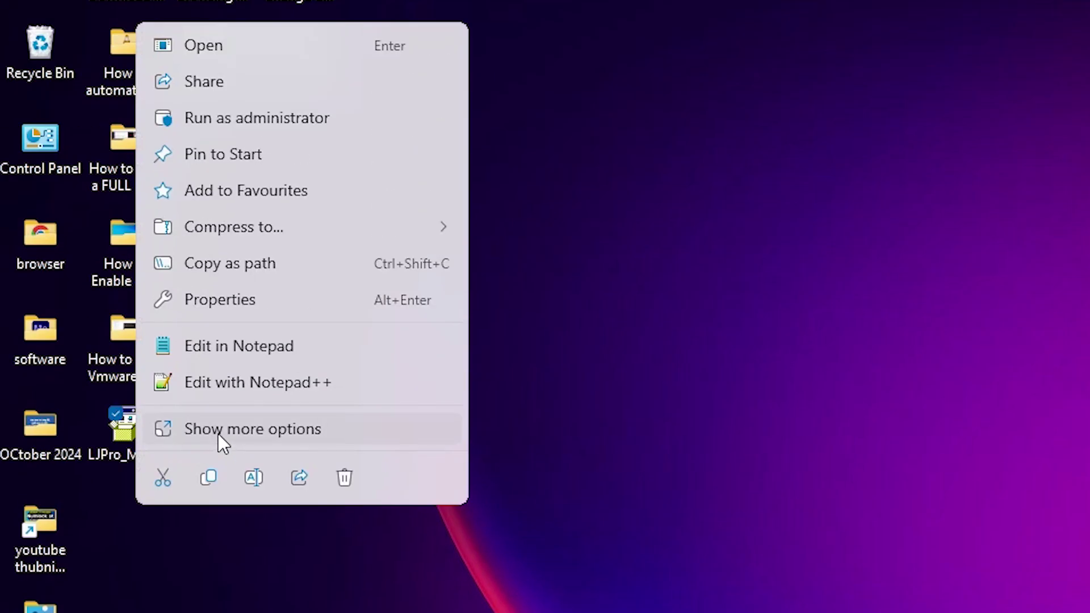
{"action": "left_click", "coordinate": [218, 433]}
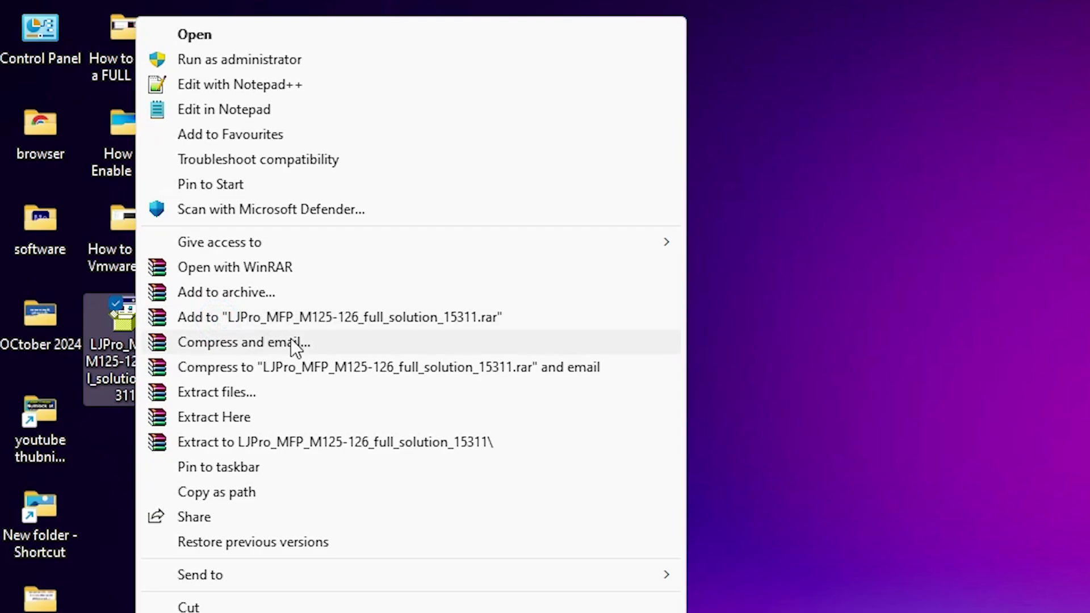
{"action": "left_click", "coordinate": [243, 391]}
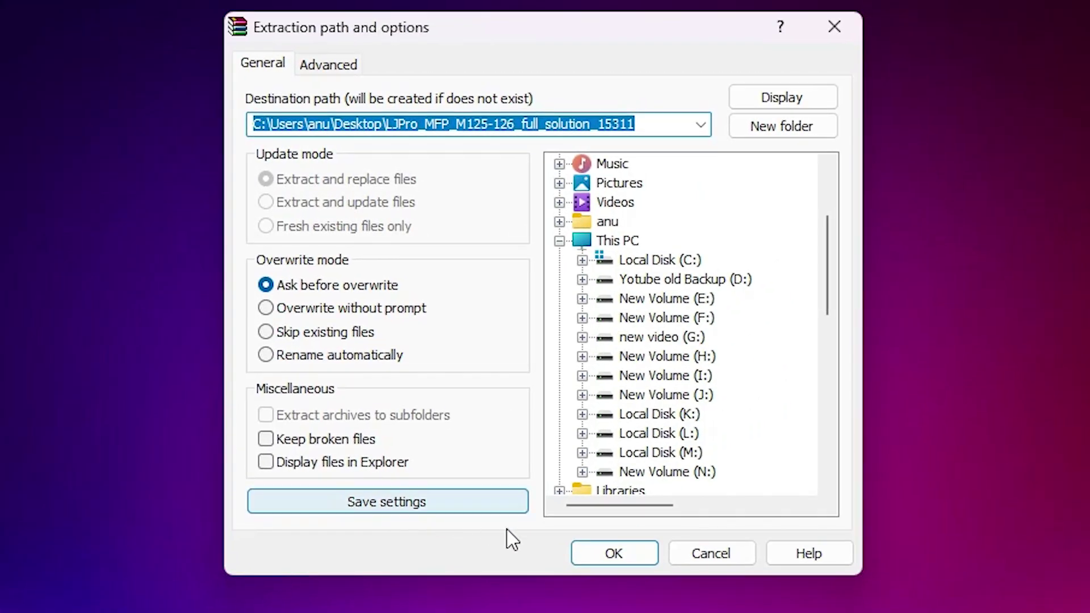
{"action": "left_click", "coordinate": [615, 554]}
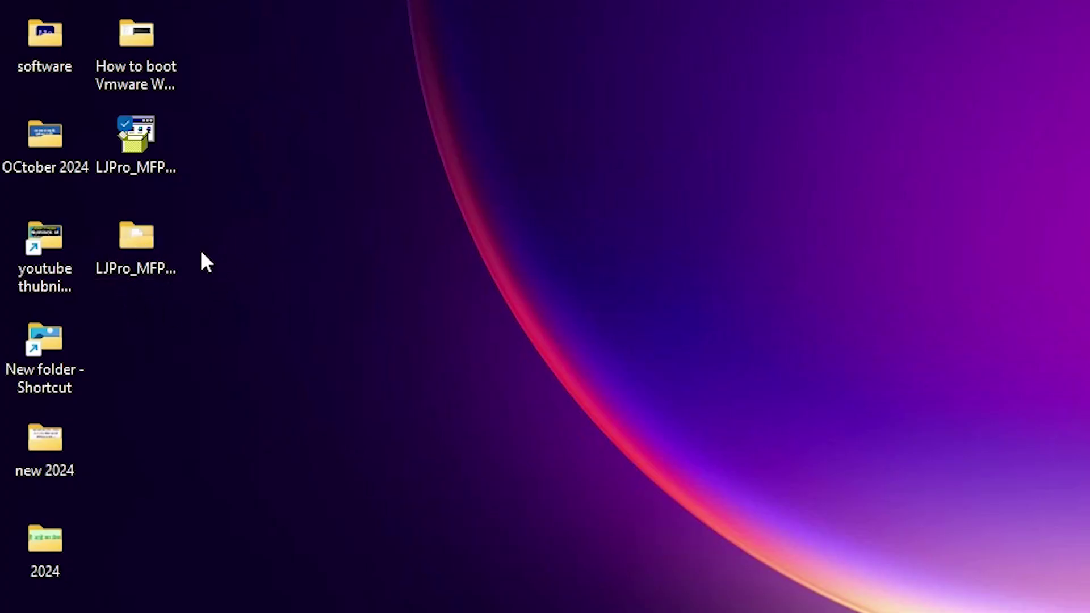
{"action": "left_click", "coordinate": [148, 250]}
{"action": "double_click", "coordinate": [148, 250]}
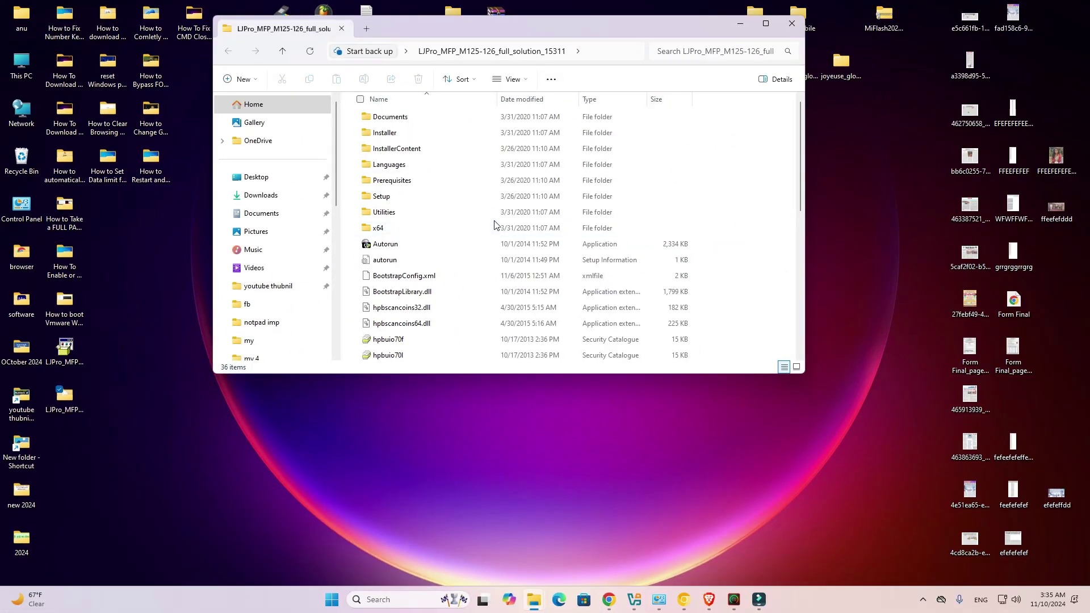
{"action": "scroll", "coordinate": [450, 322], "scroll_direction": "down", "scroll_amount": 7}
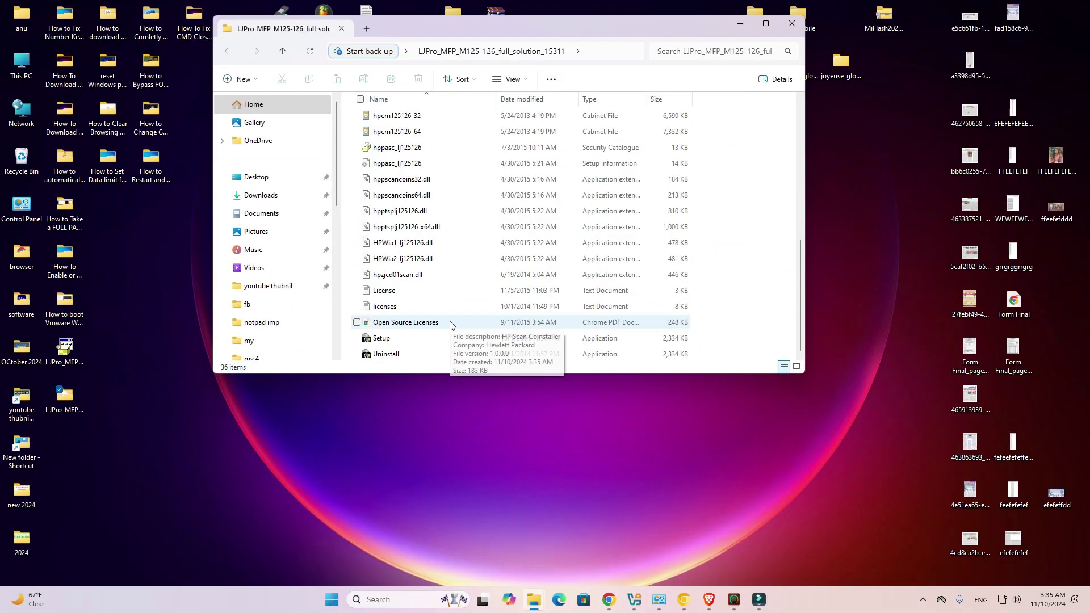
{"action": "scroll", "coordinate": [450, 321], "scroll_direction": "up", "scroll_amount": 5}
{"action": "scroll", "coordinate": [450, 325], "scroll_direction": "up", "scroll_amount": 2}
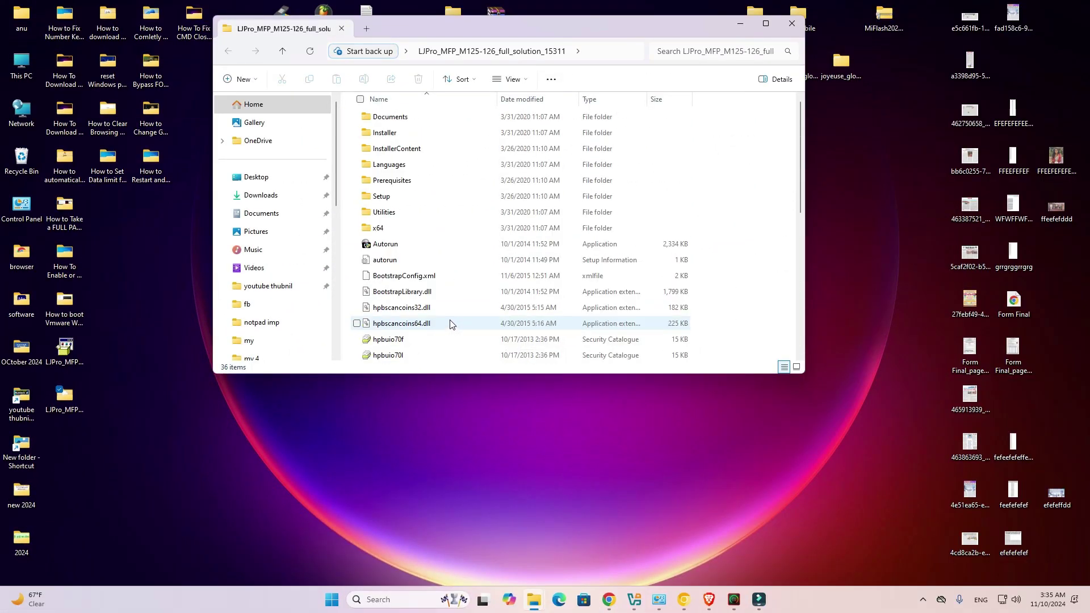
{"action": "left_click", "coordinate": [793, 25]}
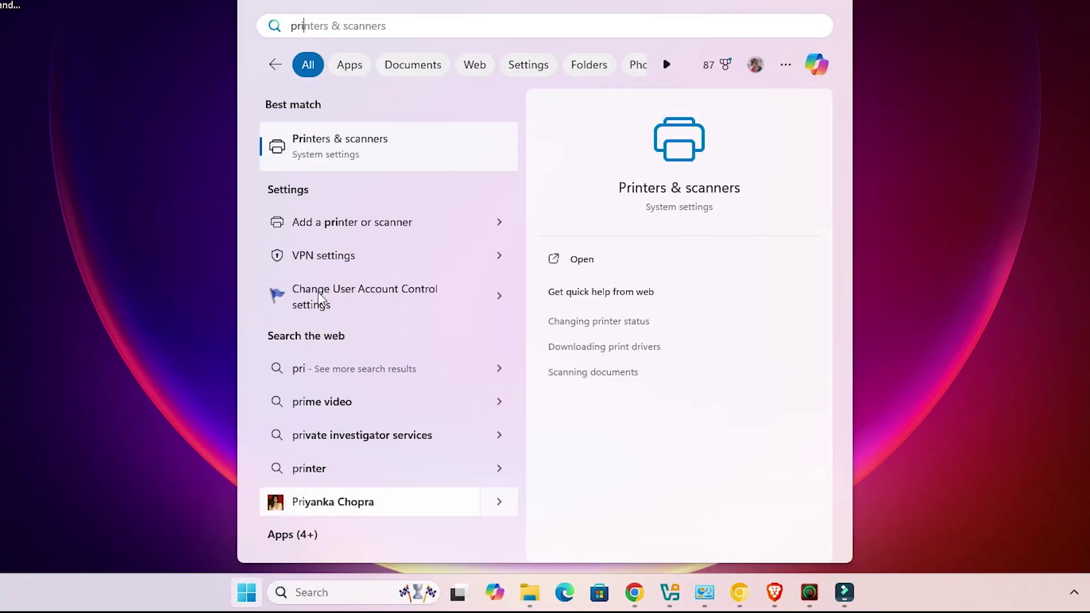
Choose the Printers & scanners best match to open Bluetooth & devices > Printers & scanners
{"action": "left_click", "coordinate": [314, 161]}
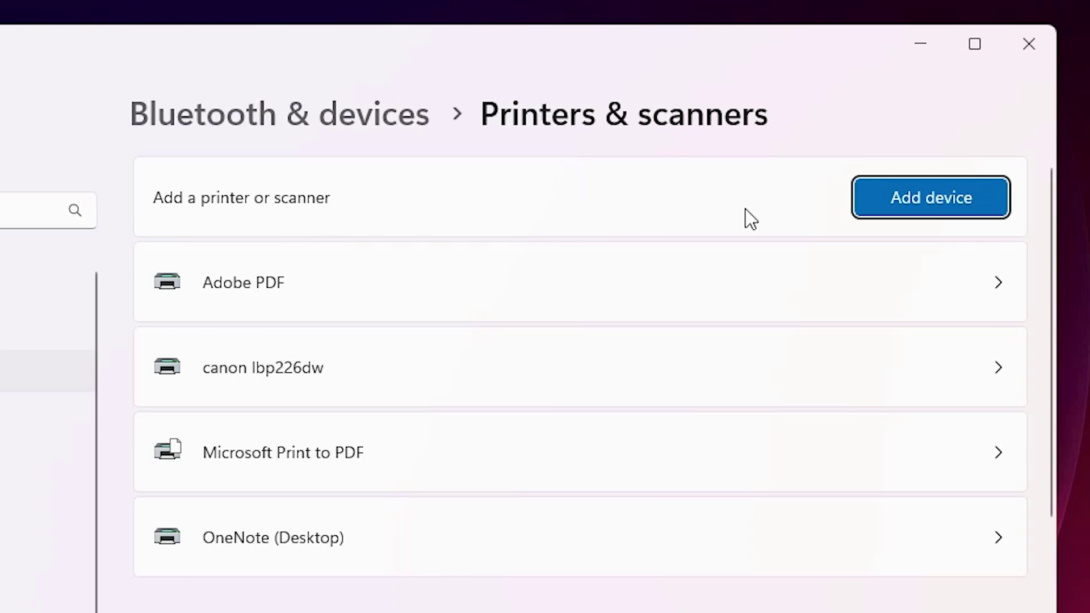
Start Add device, then add the unlisted printer manually to bring up the Add Printer wizard
{"action": "left_click", "coordinate": [908, 196]}
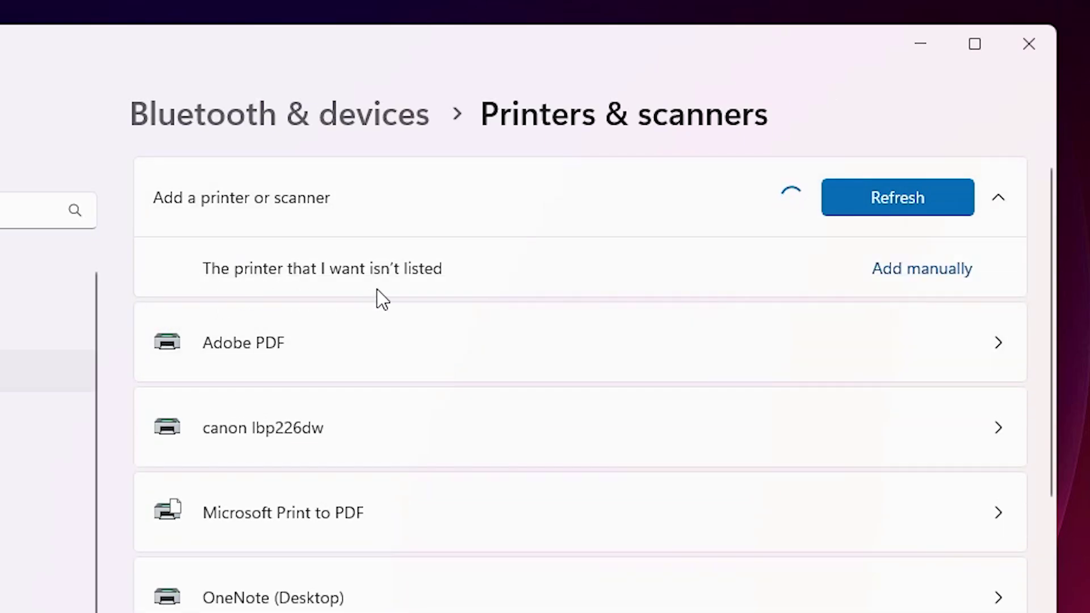
{"action": "left_click", "coordinate": [939, 271]}
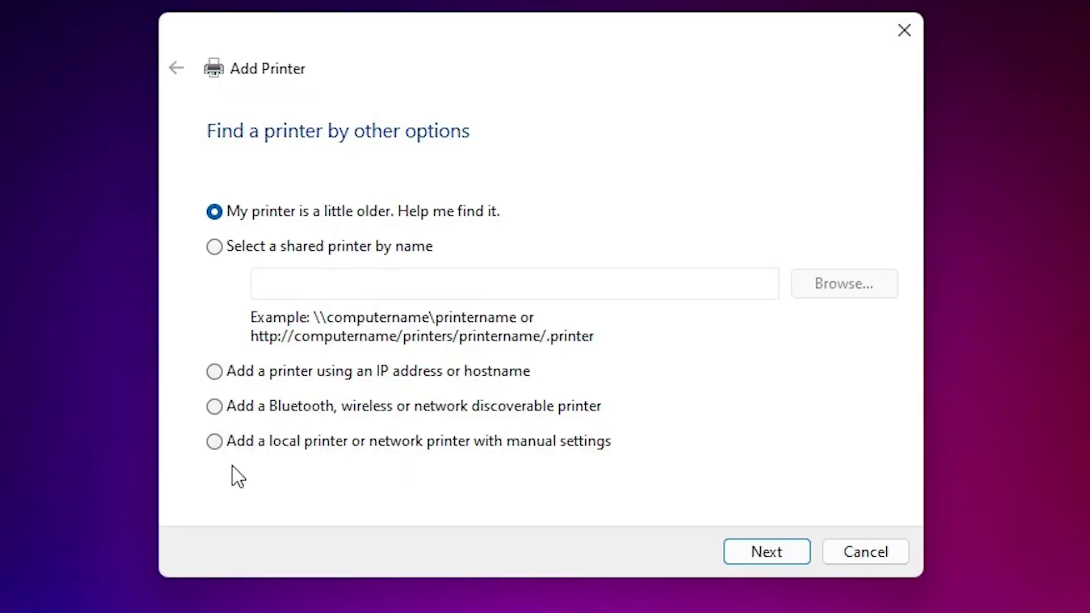
Add a local printer with manual settings using the existing USB_001 (Local Port)
{"action": "left_click", "coordinate": [346, 447]}
{"action": "left_click", "coordinate": [758, 549]}
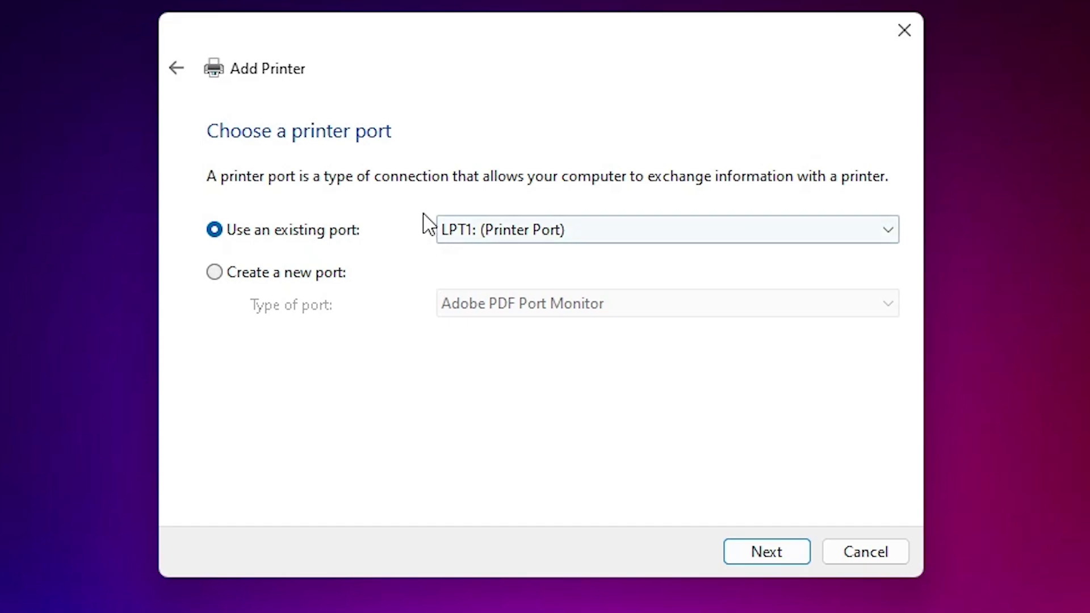
{"action": "left_click", "coordinate": [578, 230]}
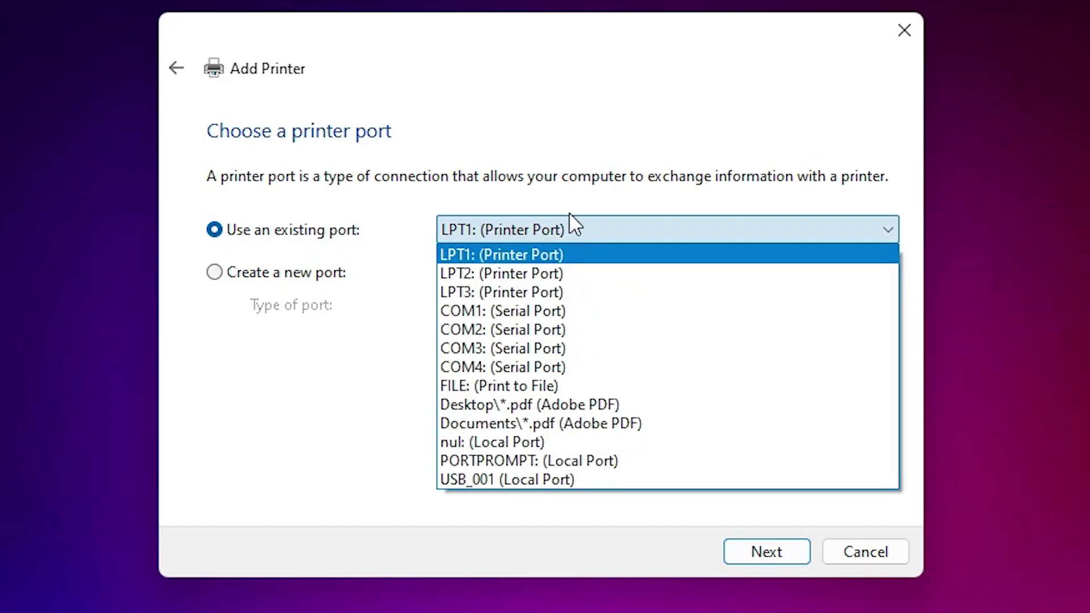
{"action": "left_click", "coordinate": [527, 483]}
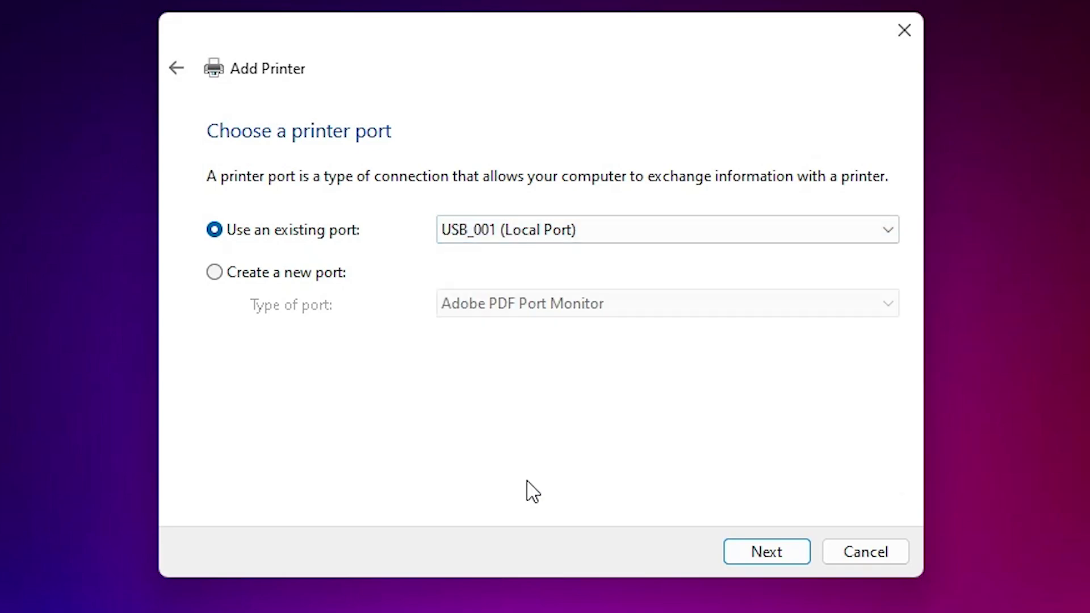
{"action": "left_click", "coordinate": [800, 546]}
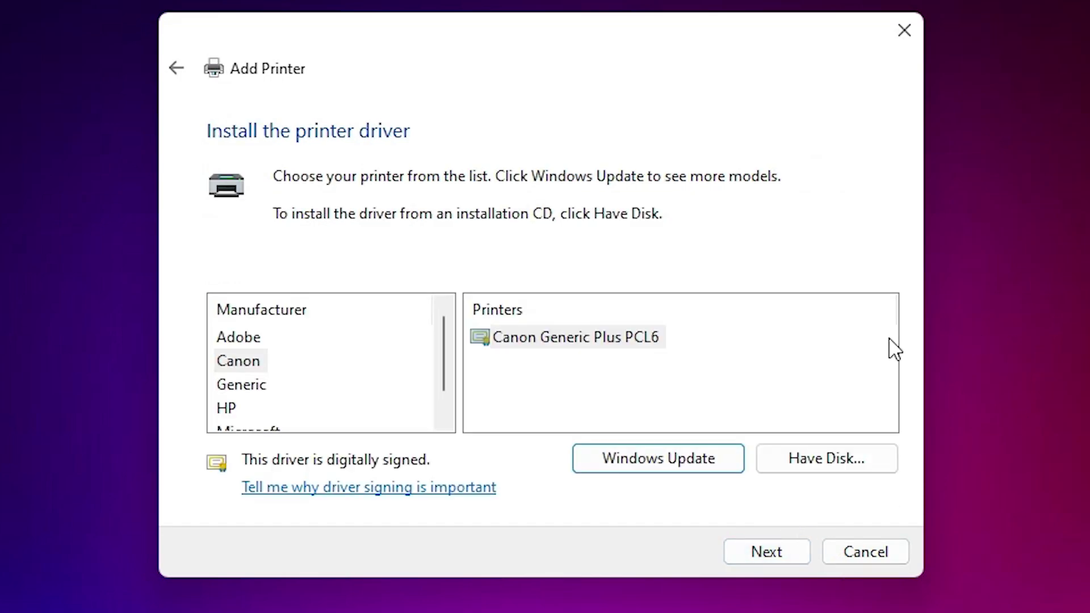
Browse from Have Disk to the extracted LJPro_MFP_M125-126_full_solution_15311 folder on the Desktop
{"action": "left_click", "coordinate": [840, 458]}
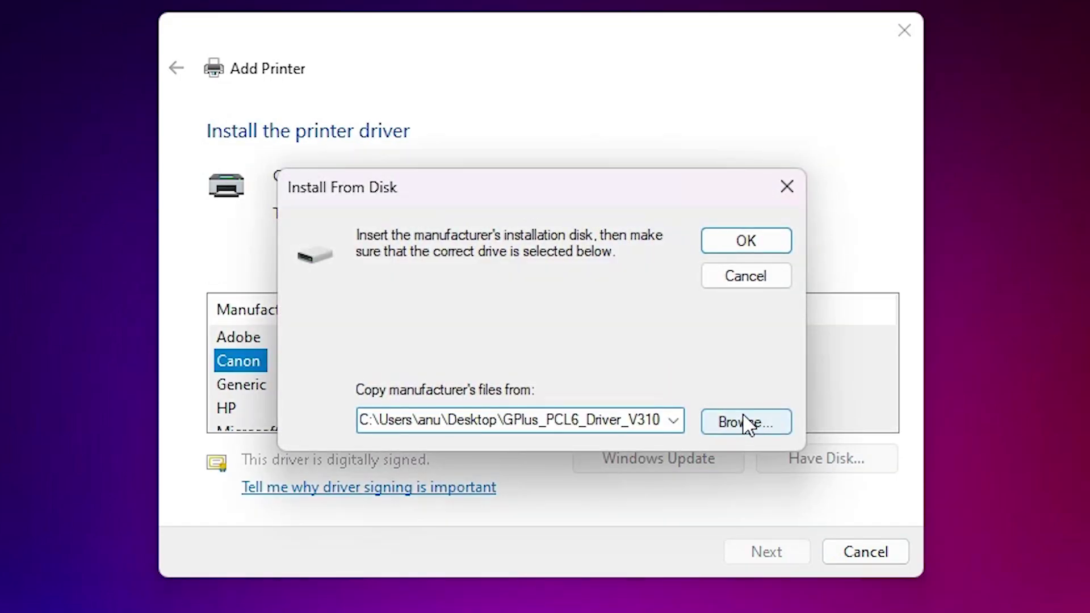
{"action": "left_click", "coordinate": [744, 420]}
{"action": "left_click", "coordinate": [336, 392]}
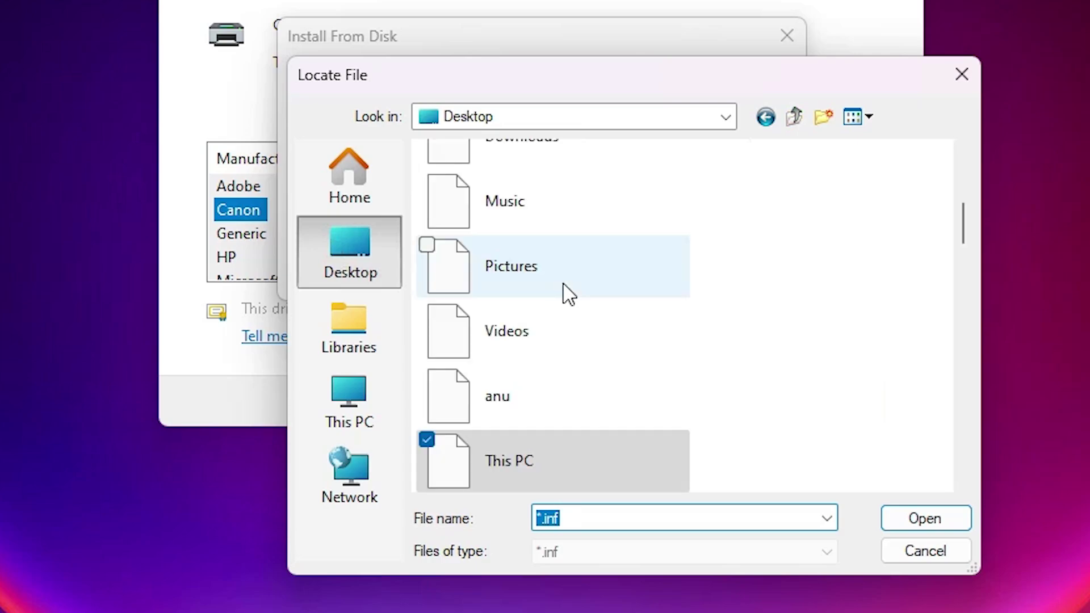
{"action": "left_click", "coordinate": [567, 326]}
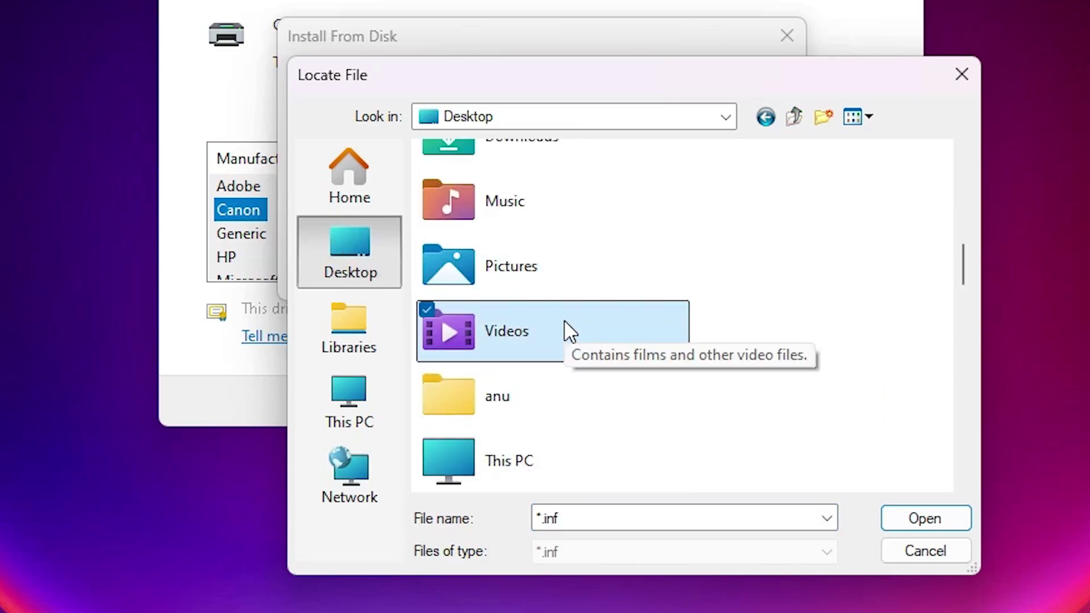
{"action": "scroll", "coordinate": [568, 330], "scroll_direction": "down", "scroll_amount": 2}
{"action": "scroll", "coordinate": [564, 333], "scroll_direction": "down", "scroll_amount": 5}
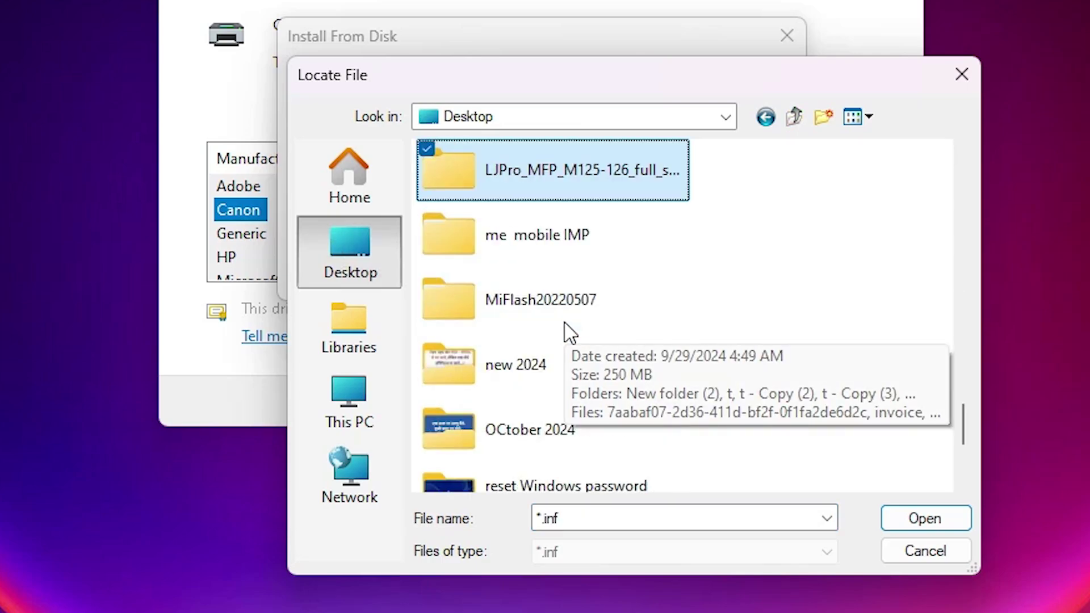
{"action": "double_click", "coordinate": [604, 186]}
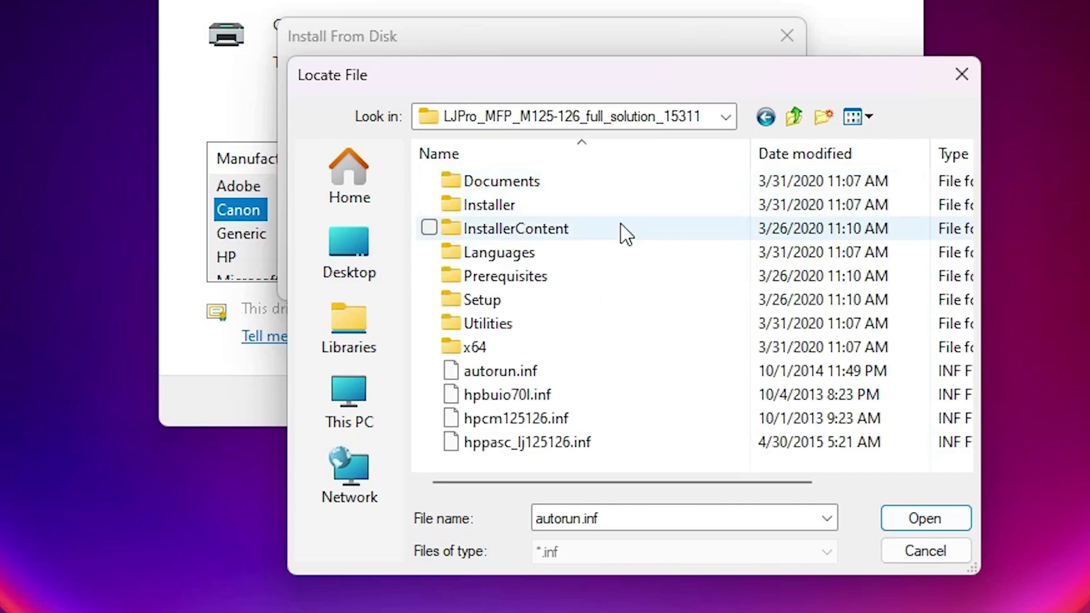
Select hppasc_lj125126.inf and load the HP LaserJet Pro MFP M125-M126 PCLmS driver from it
{"action": "left_click", "coordinate": [531, 370]}
{"action": "left_click", "coordinate": [581, 438]}
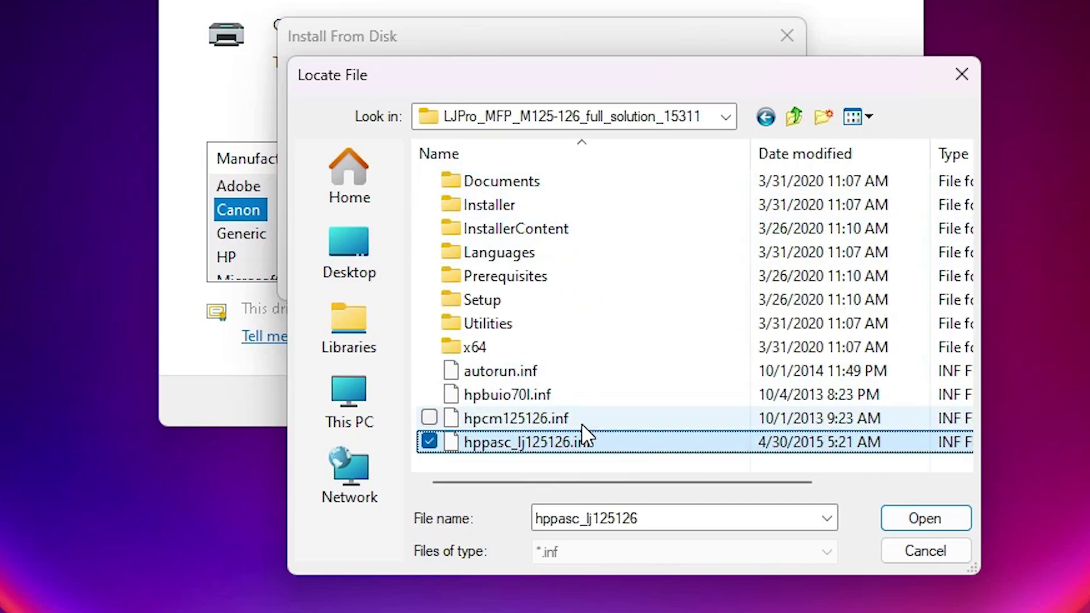
{"action": "left_click", "coordinate": [499, 375]}
{"action": "left_click", "coordinate": [503, 396]}
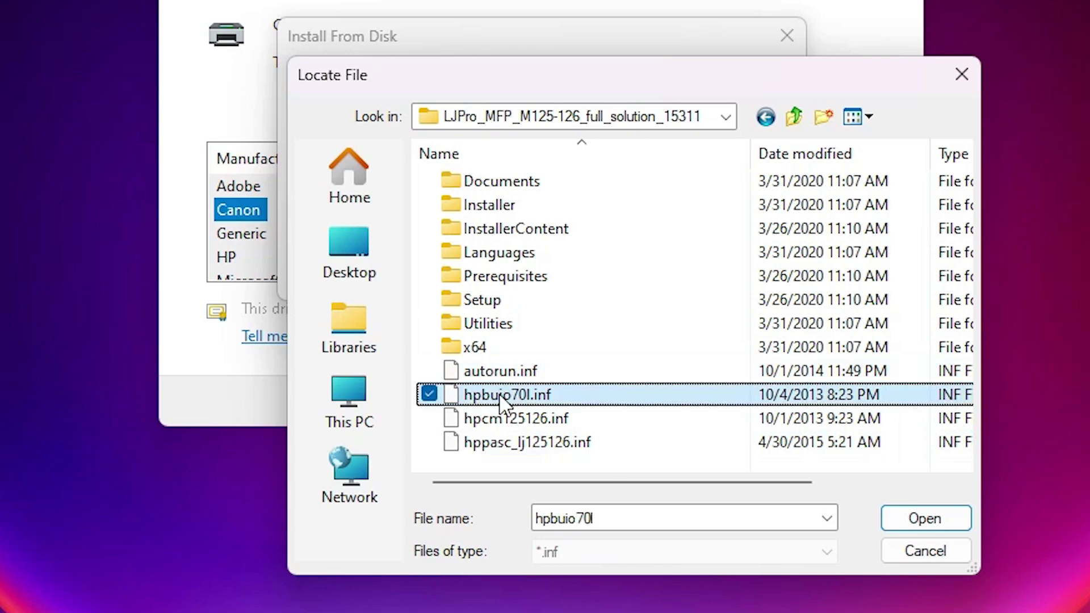
{"action": "left_click", "coordinate": [505, 420]}
{"action": "left_click", "coordinate": [517, 445]}
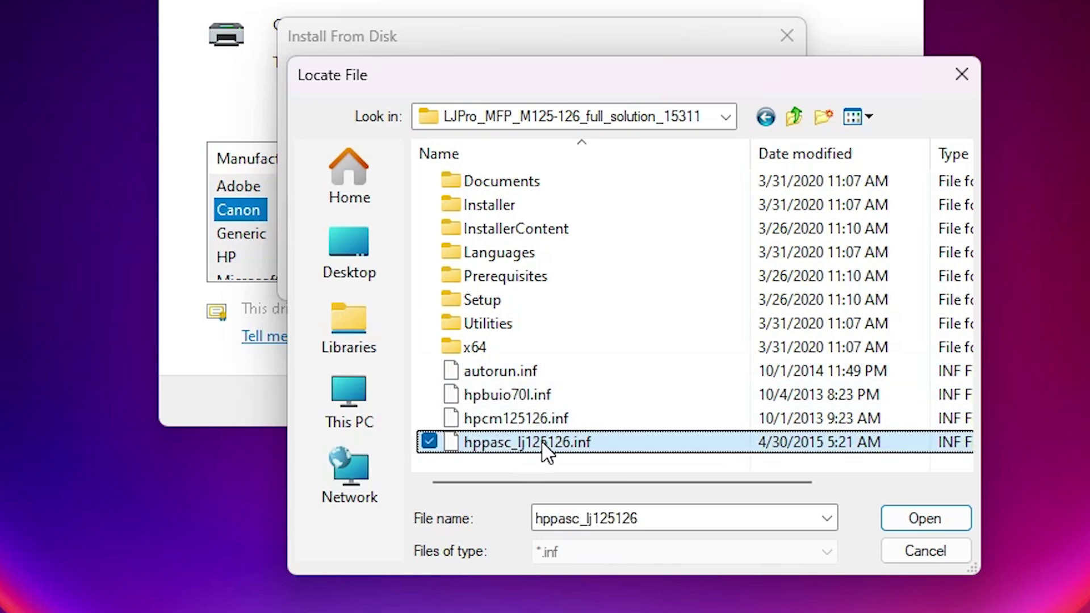
{"action": "left_click", "coordinate": [955, 525]}
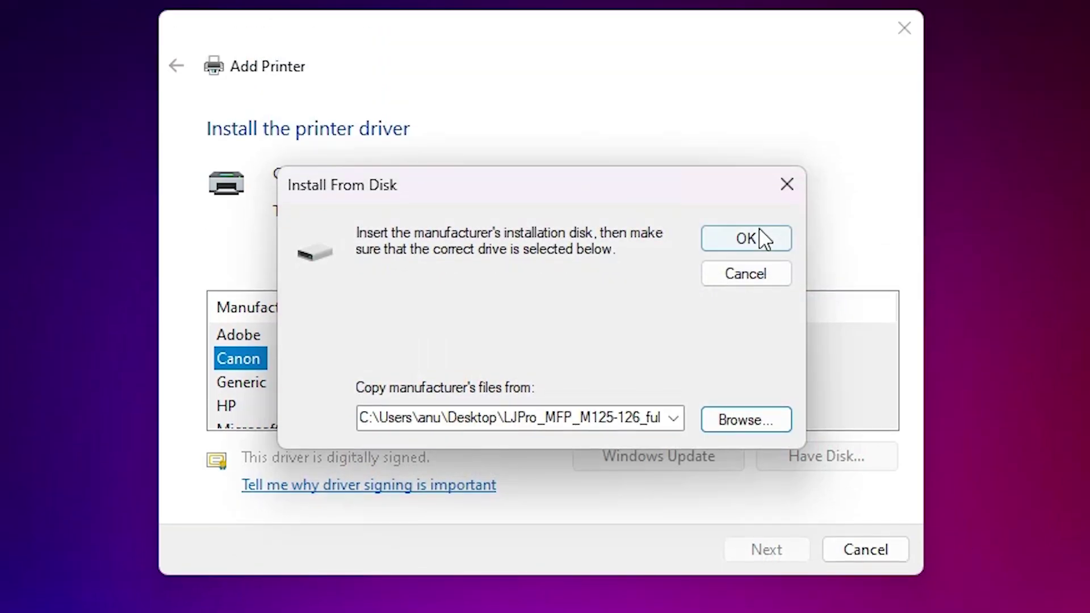
{"action": "left_click", "coordinate": [764, 238]}
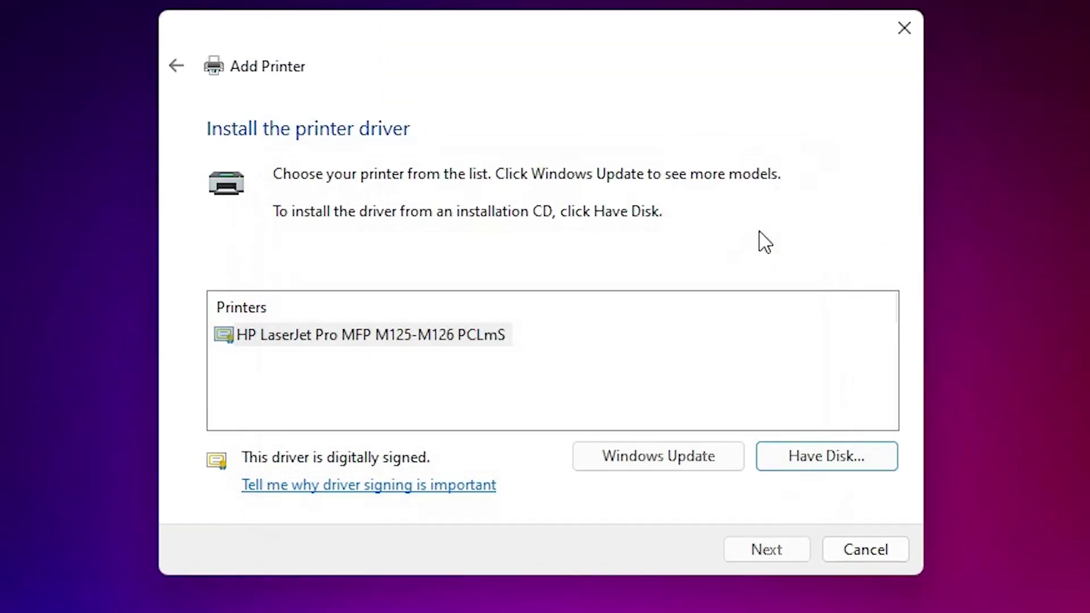
Install the HP LaserJet Pro MFP M125-M126 PCLmS driver under the name HP LaserJet Pro MFP M126nw
{"action": "left_click", "coordinate": [276, 336]}
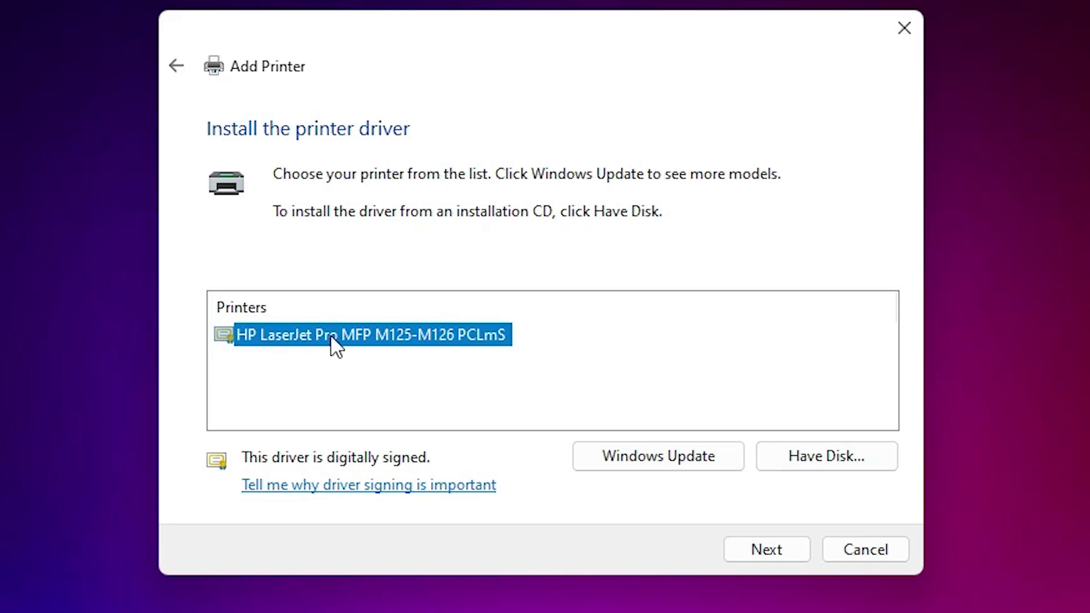
{"action": "left_click", "coordinate": [793, 546]}
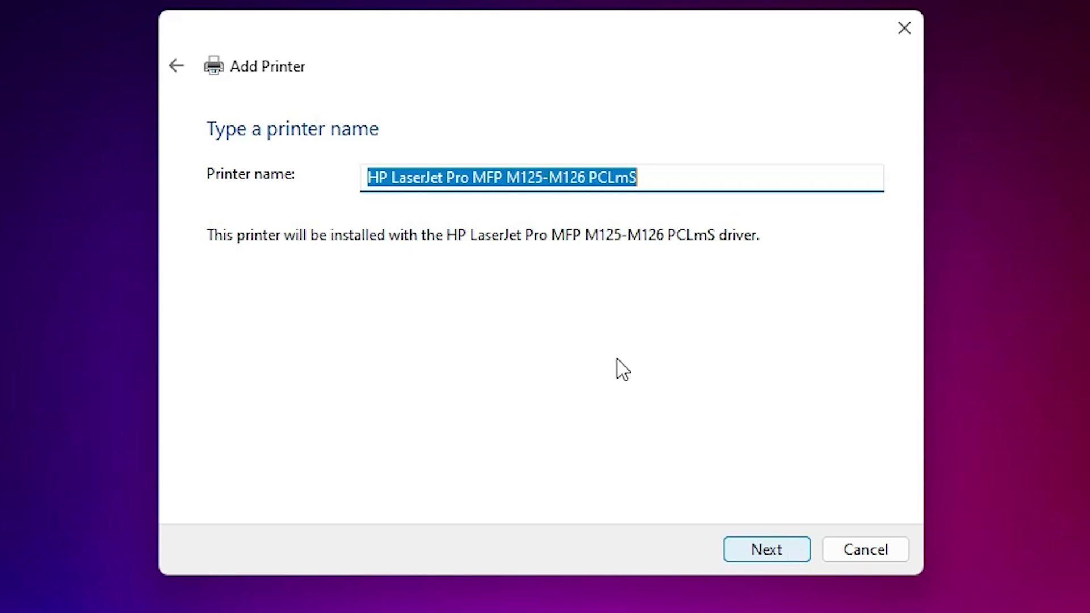
{"action": "left_click", "coordinate": [508, 179]}
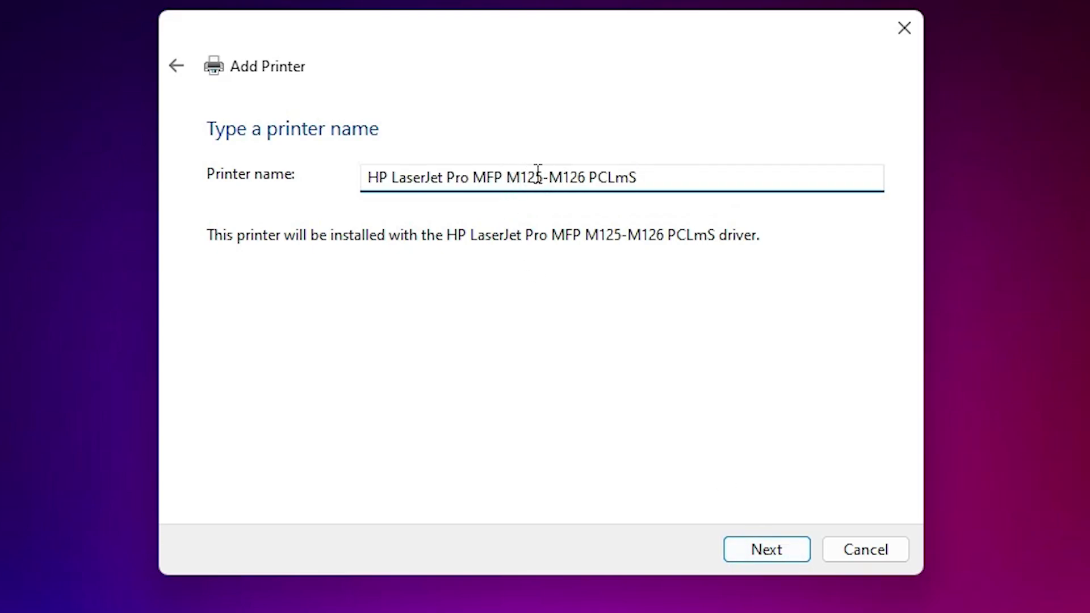
{"action": "left_click_drag", "start_coordinate": [535, 177], "coordinate": [619, 180]}
{"action": "key", "text": "BackSpace"}
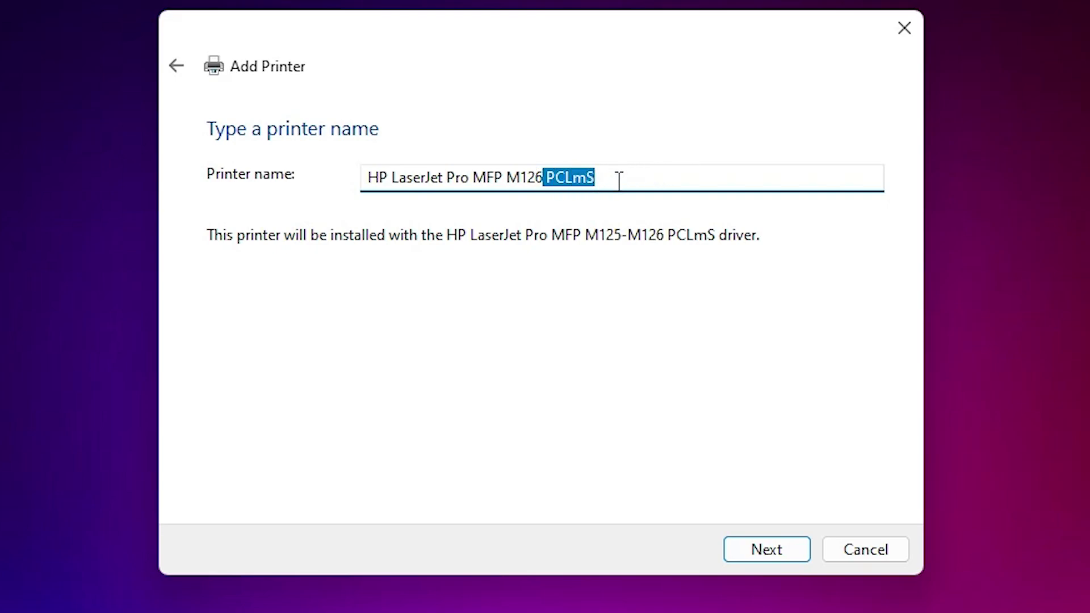
{"action": "type", "text": "nw"}
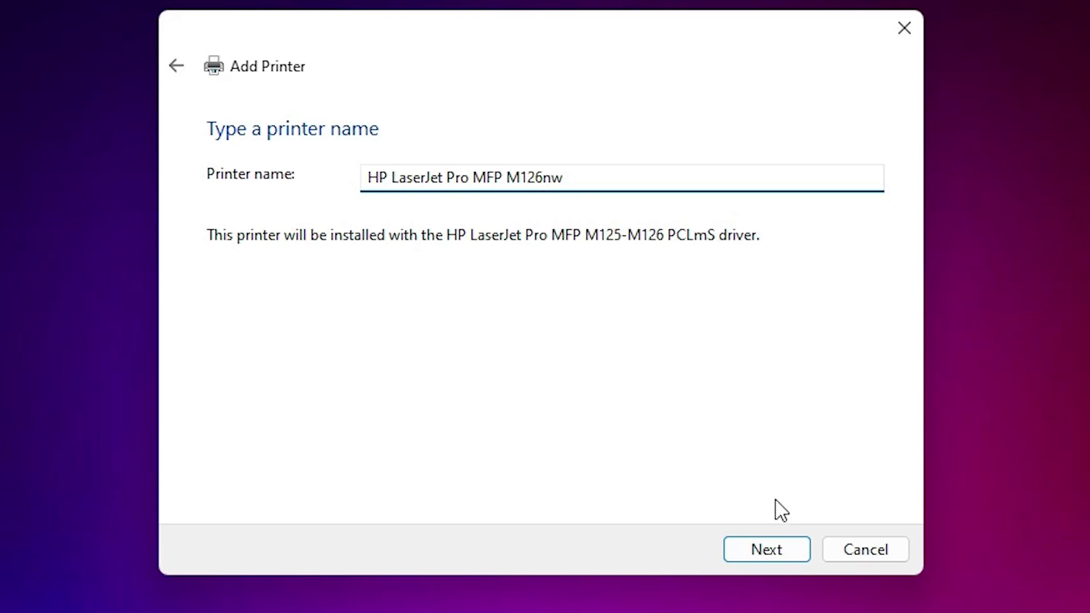
{"action": "left_click", "coordinate": [766, 556]}
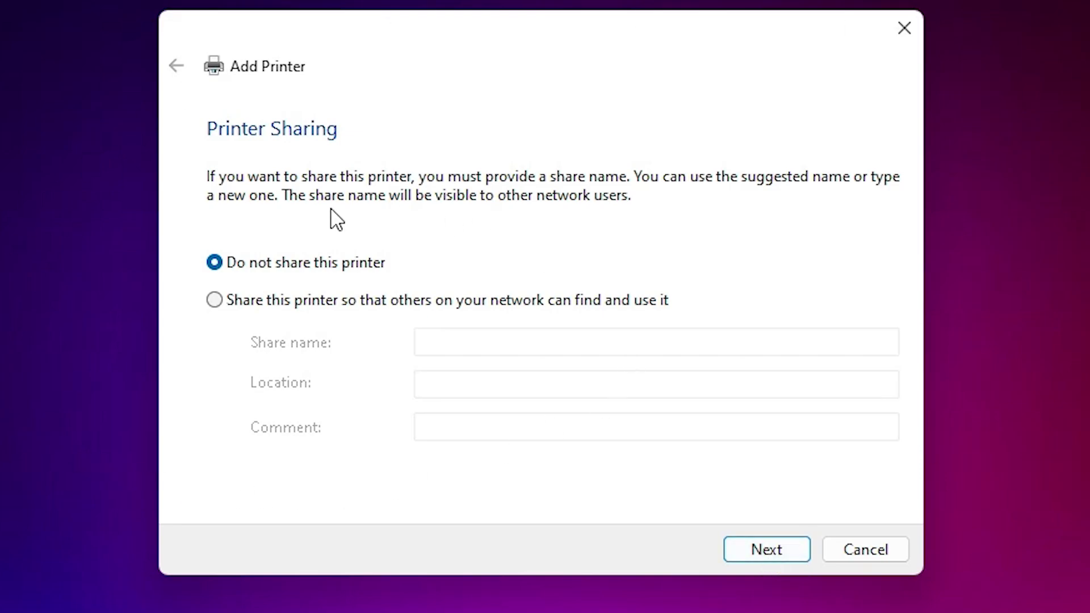
Set the printer to Do not share and continue past the sharing options
{"action": "left_click", "coordinate": [348, 302]}
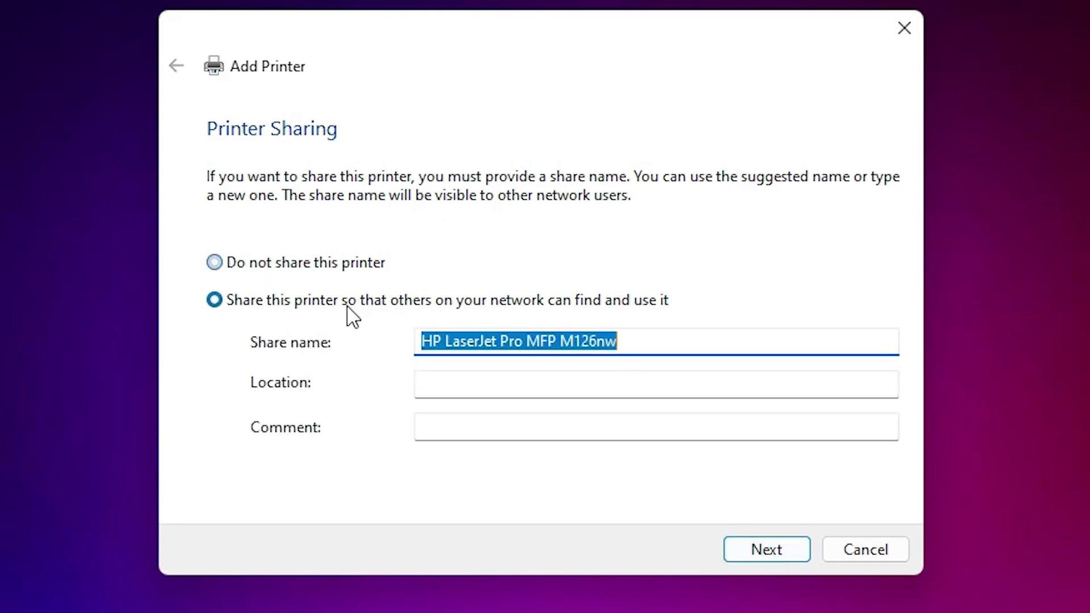
{"action": "left_click", "coordinate": [312, 264]}
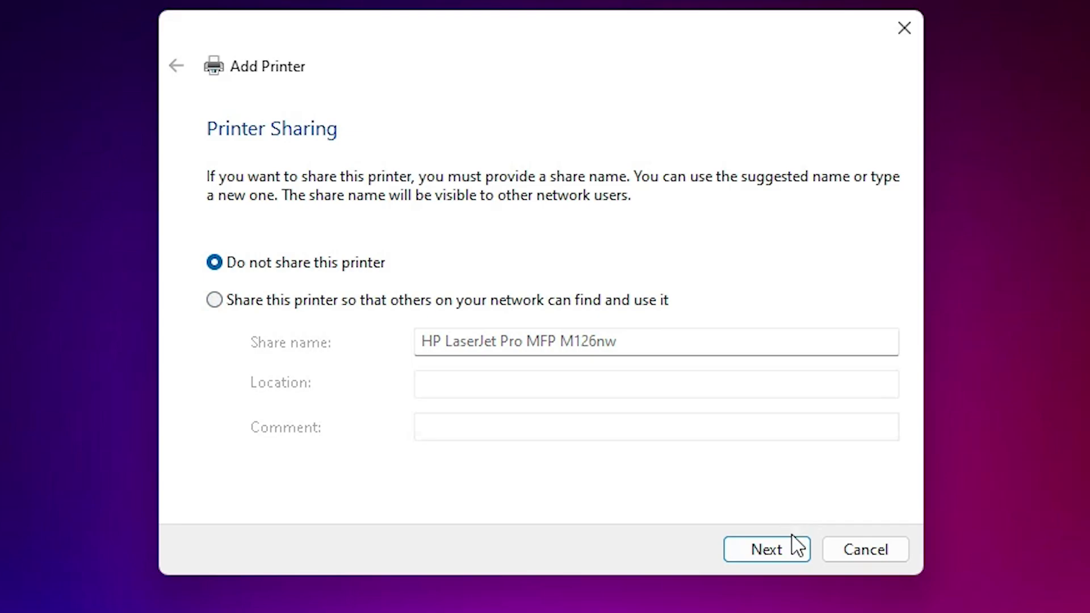
{"action": "left_click", "coordinate": [786, 552]}
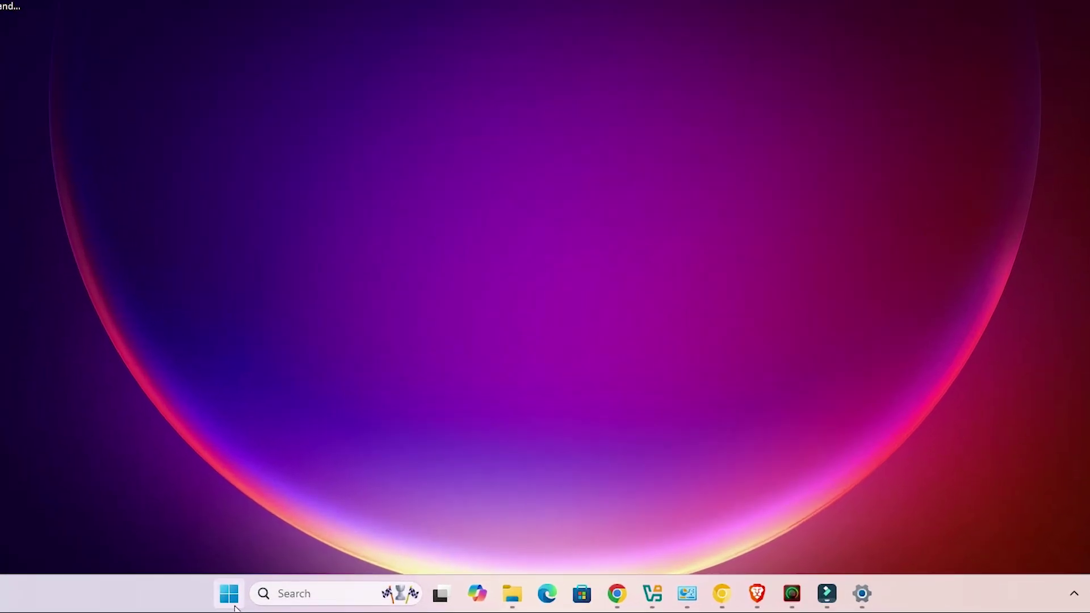
Search 'pr' from Start to open Printers & scanners and confirm HP LaserJet Pro MFP M126nw is listed
{"action": "left_click", "coordinate": [321, 603]}
{"action": "type", "text": "pr"}
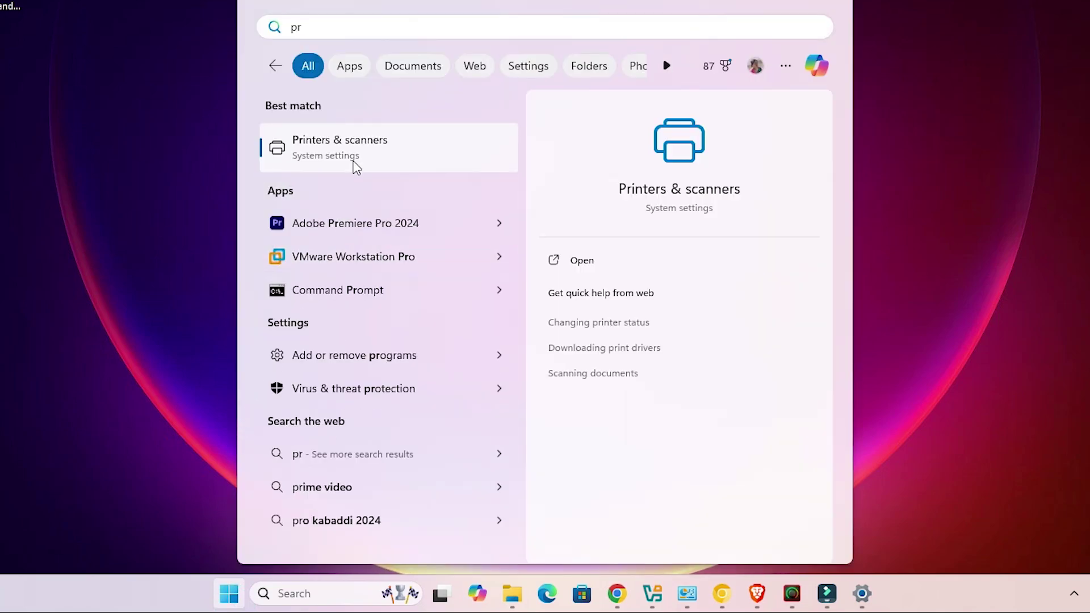
{"action": "left_click", "coordinate": [355, 164]}
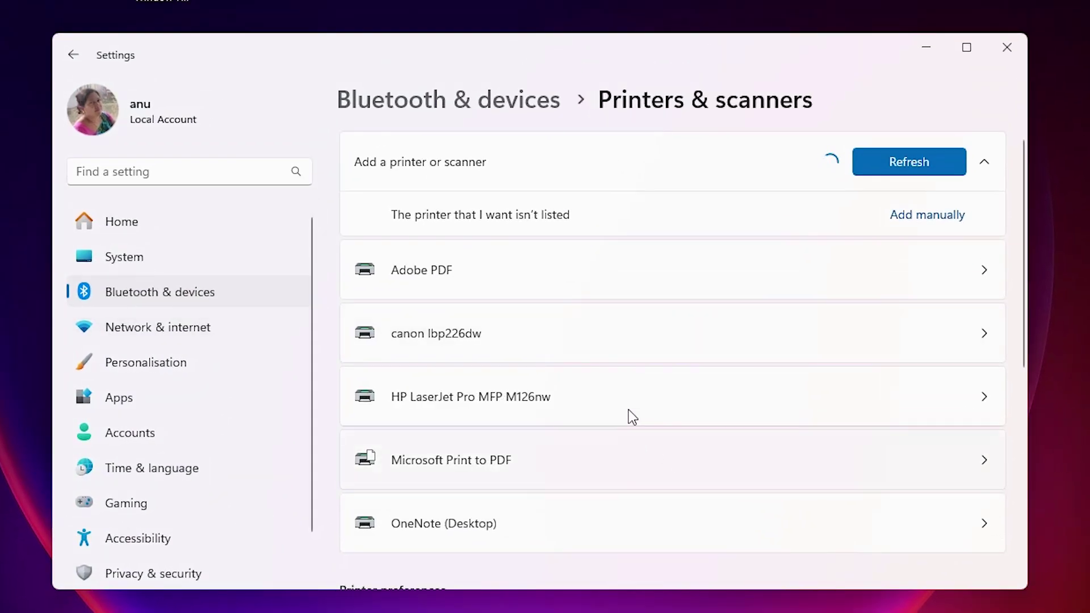